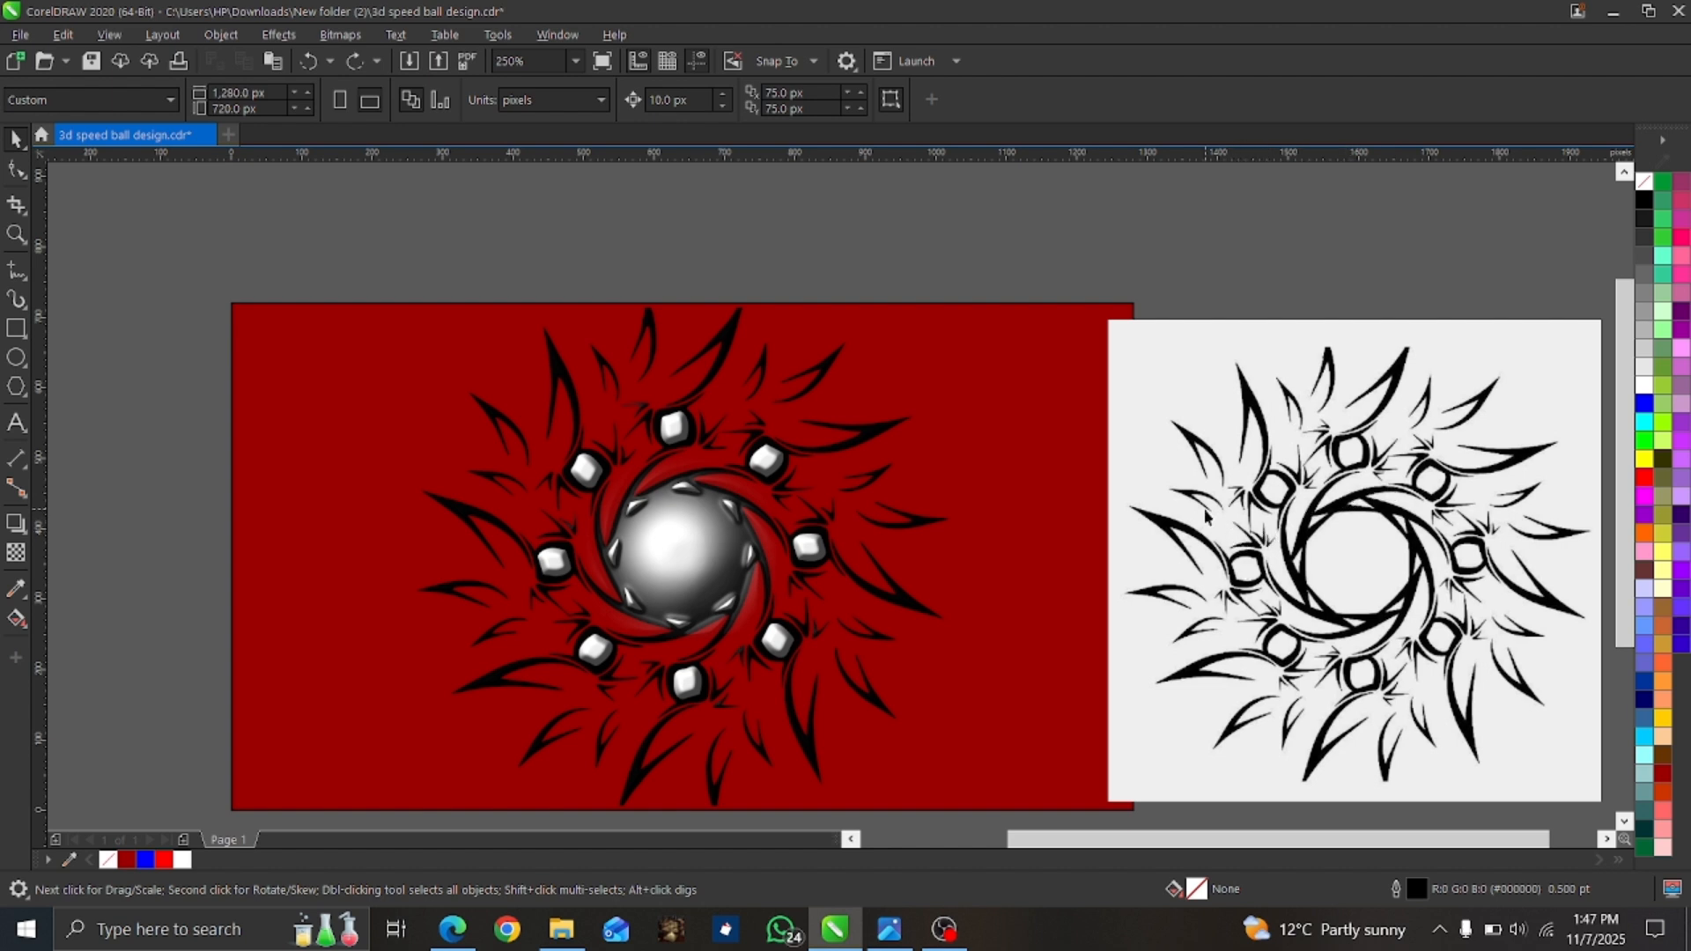
# Vectorize the black-and-white tribal sun bitmap with Quick Trace and ungroup all the traced objects.
pyautogui.click(1309, 487)
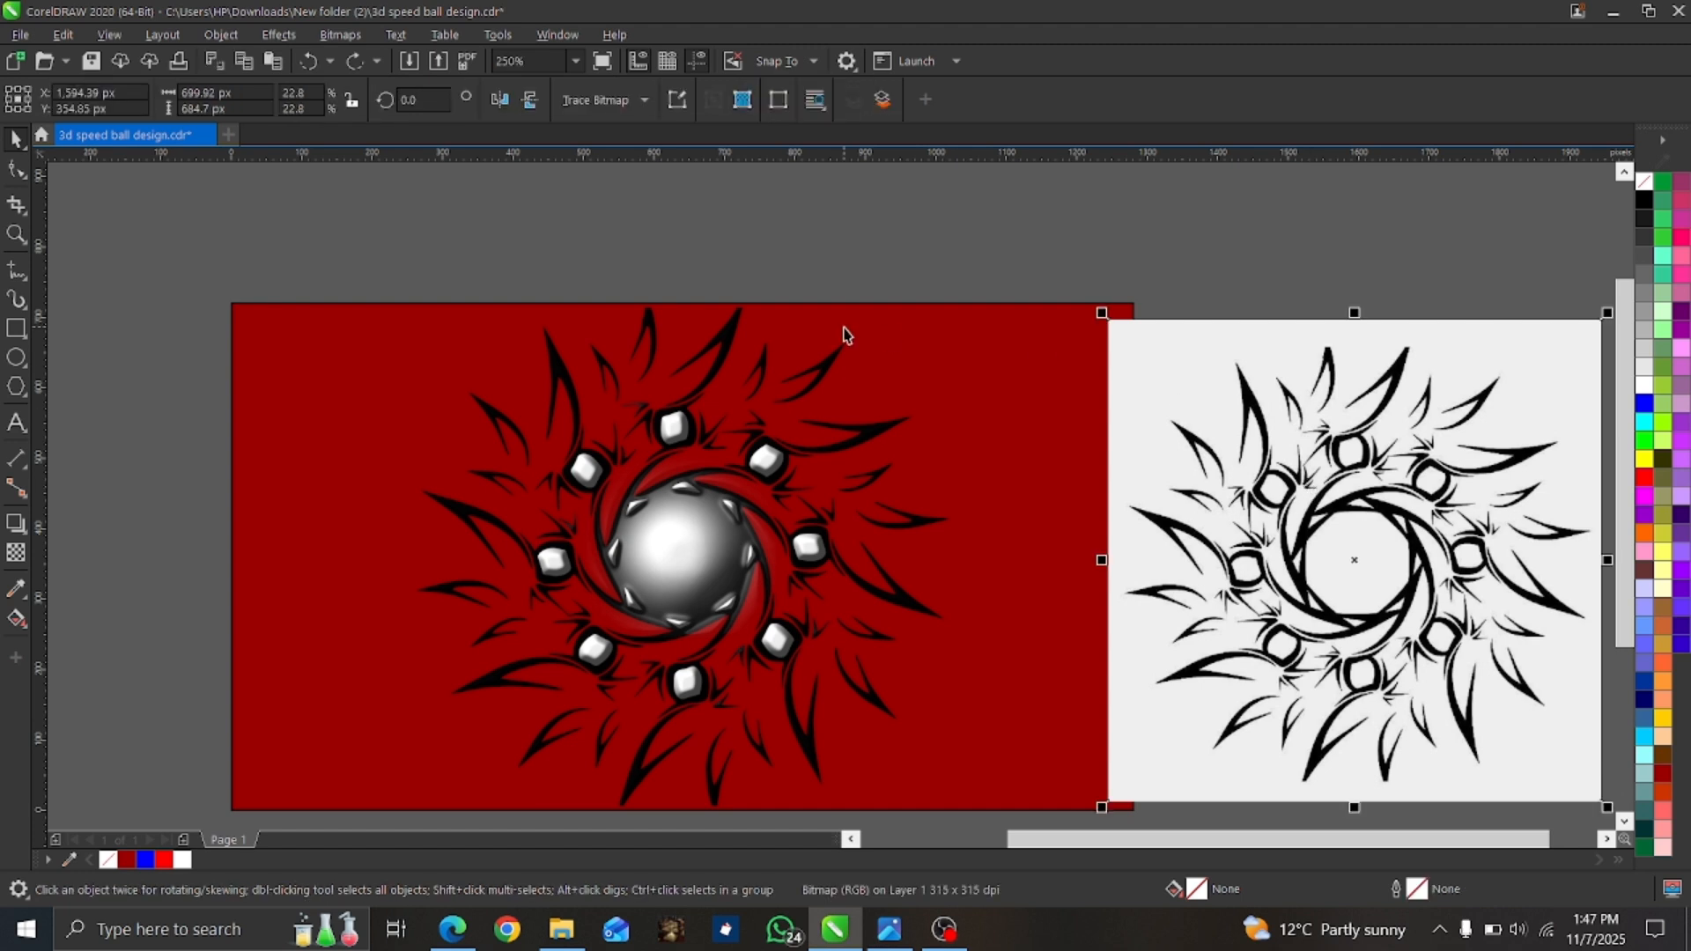
pyautogui.click(640, 108)
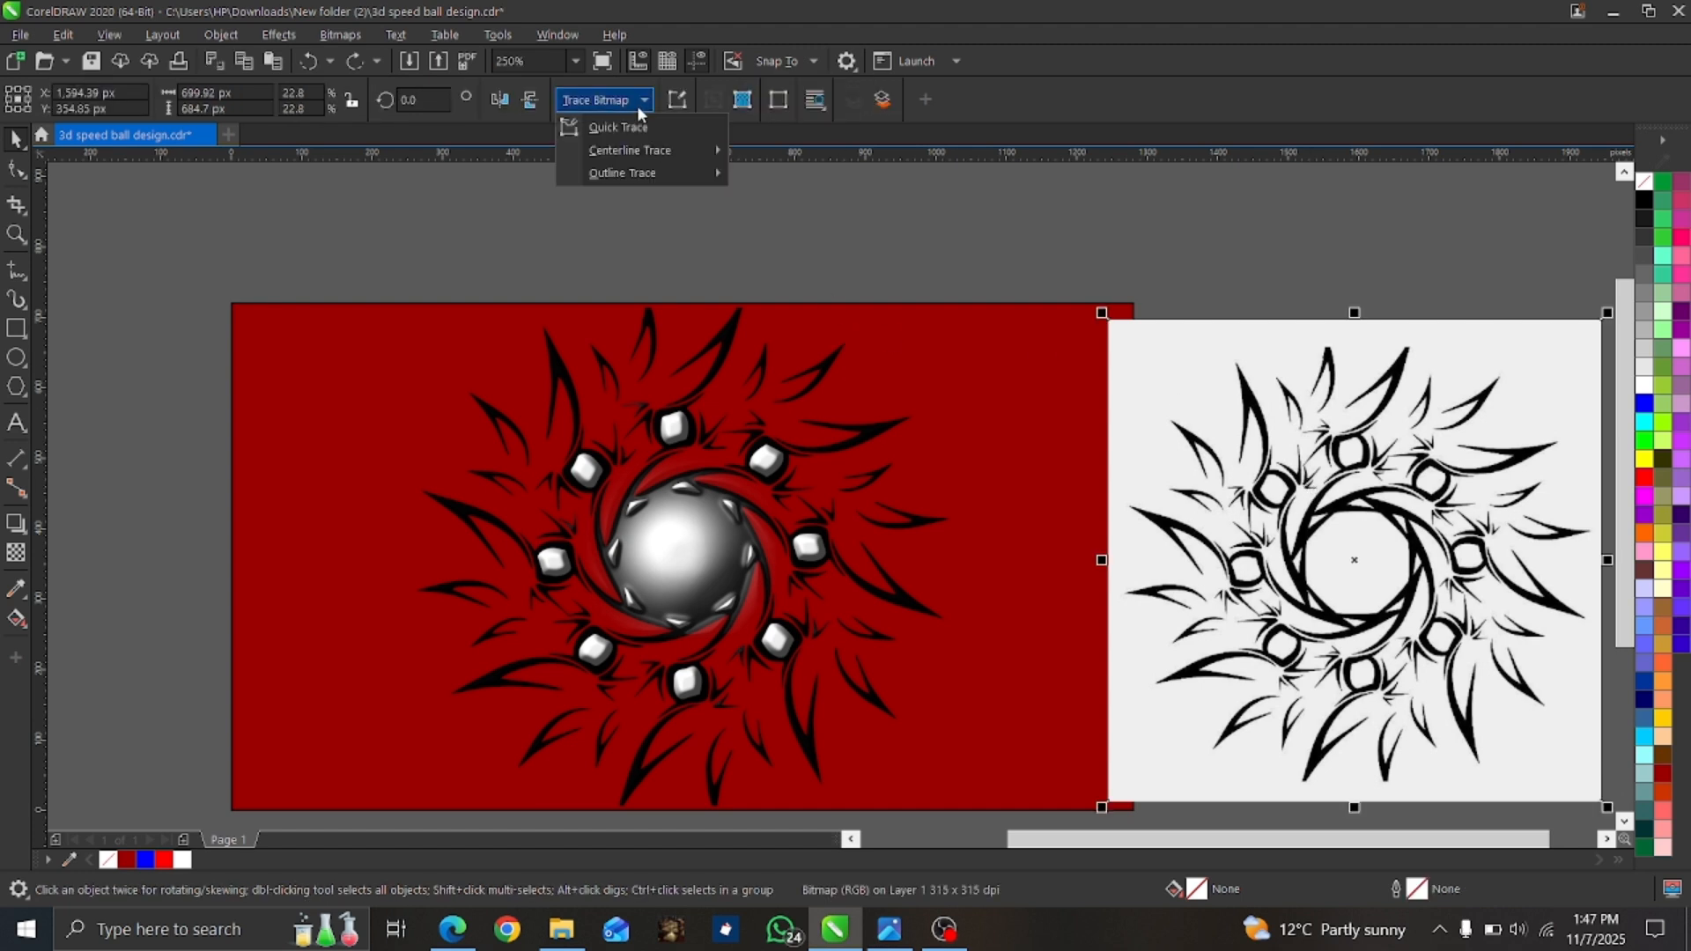
pyautogui.click(628, 127)
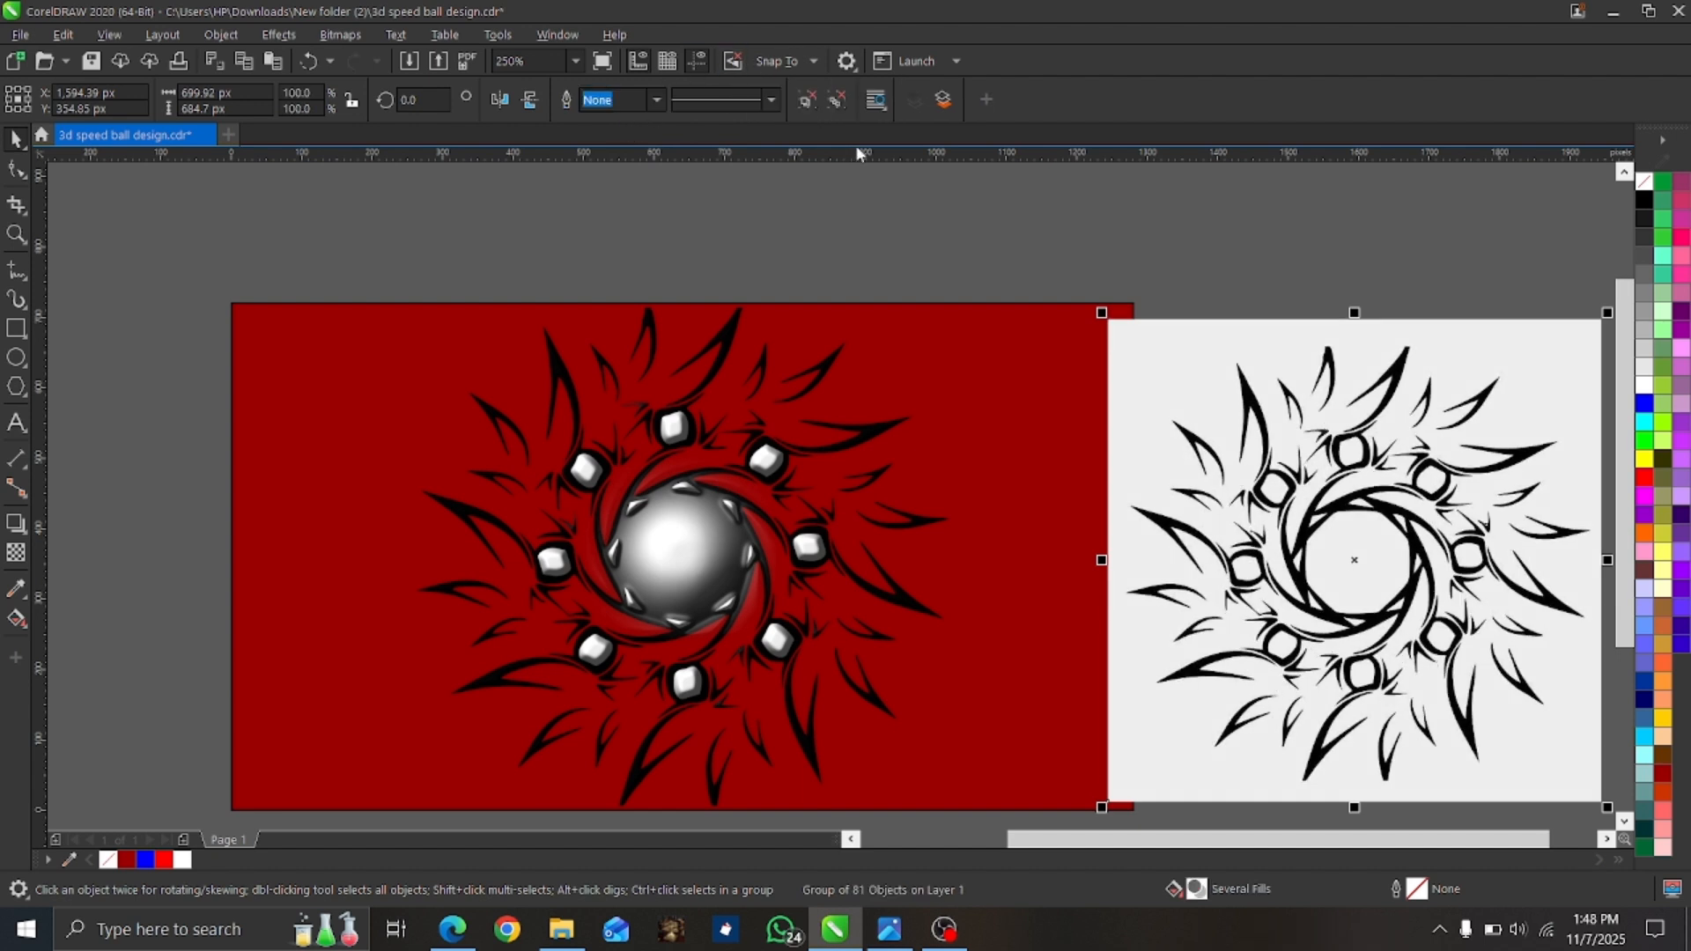
pyautogui.click(838, 101)
pyautogui.click(925, 249)
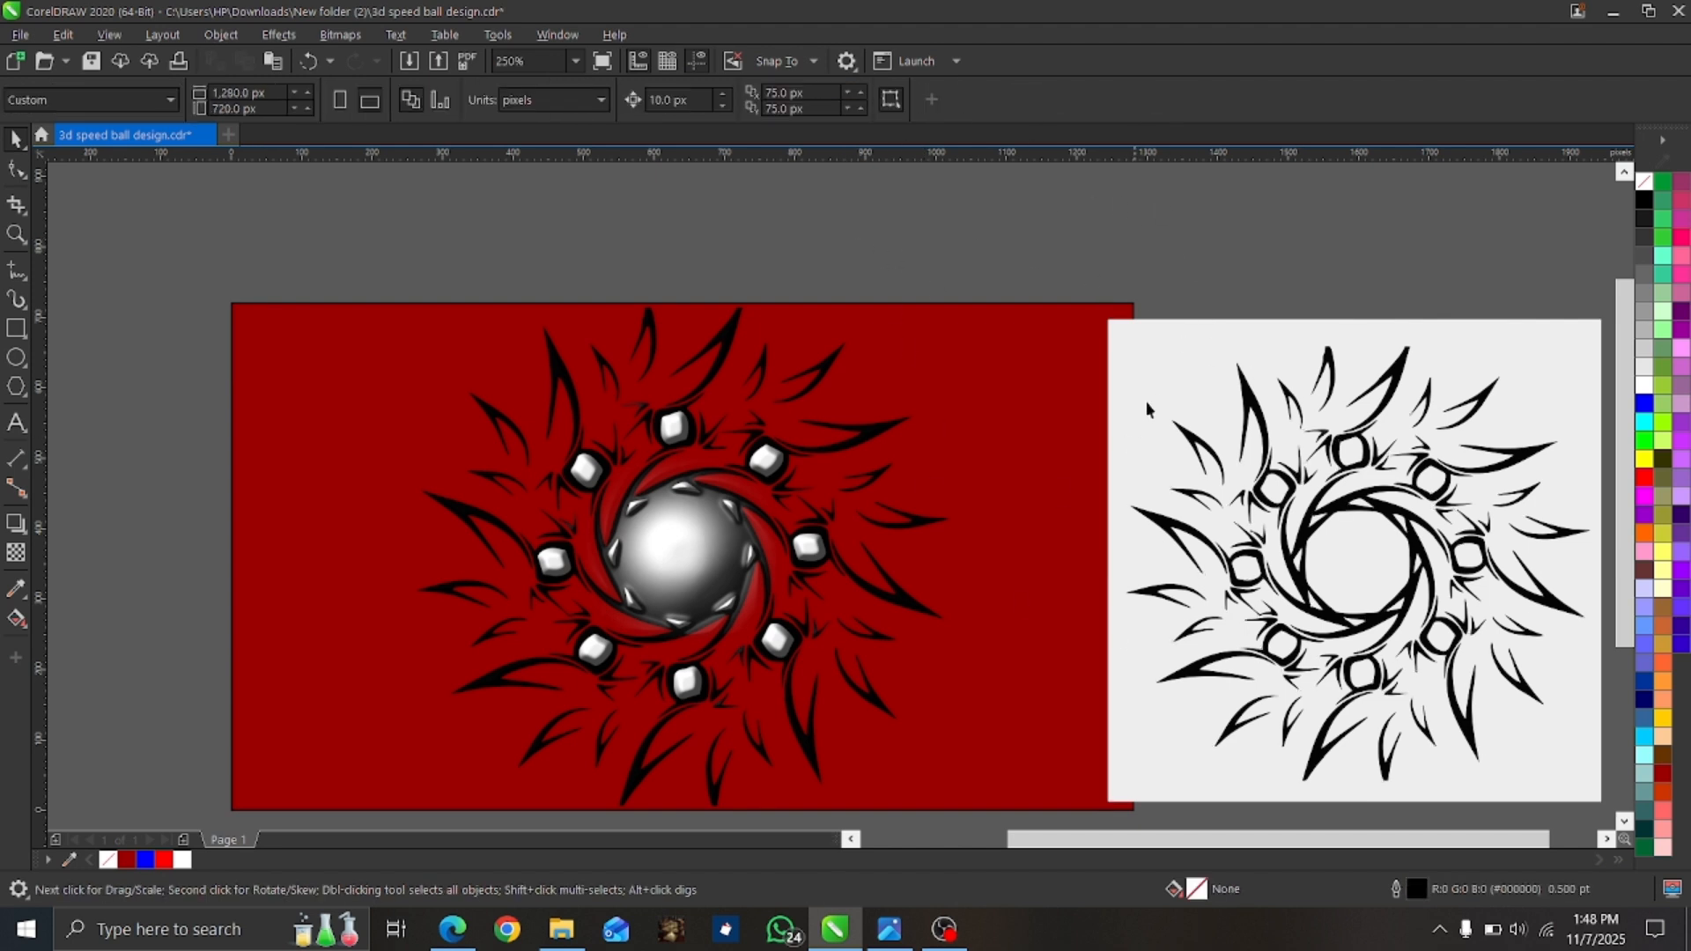
# Delete the traced light grey background shape and the original bitmap beneath the traced artwork.
pyautogui.click(1171, 373)
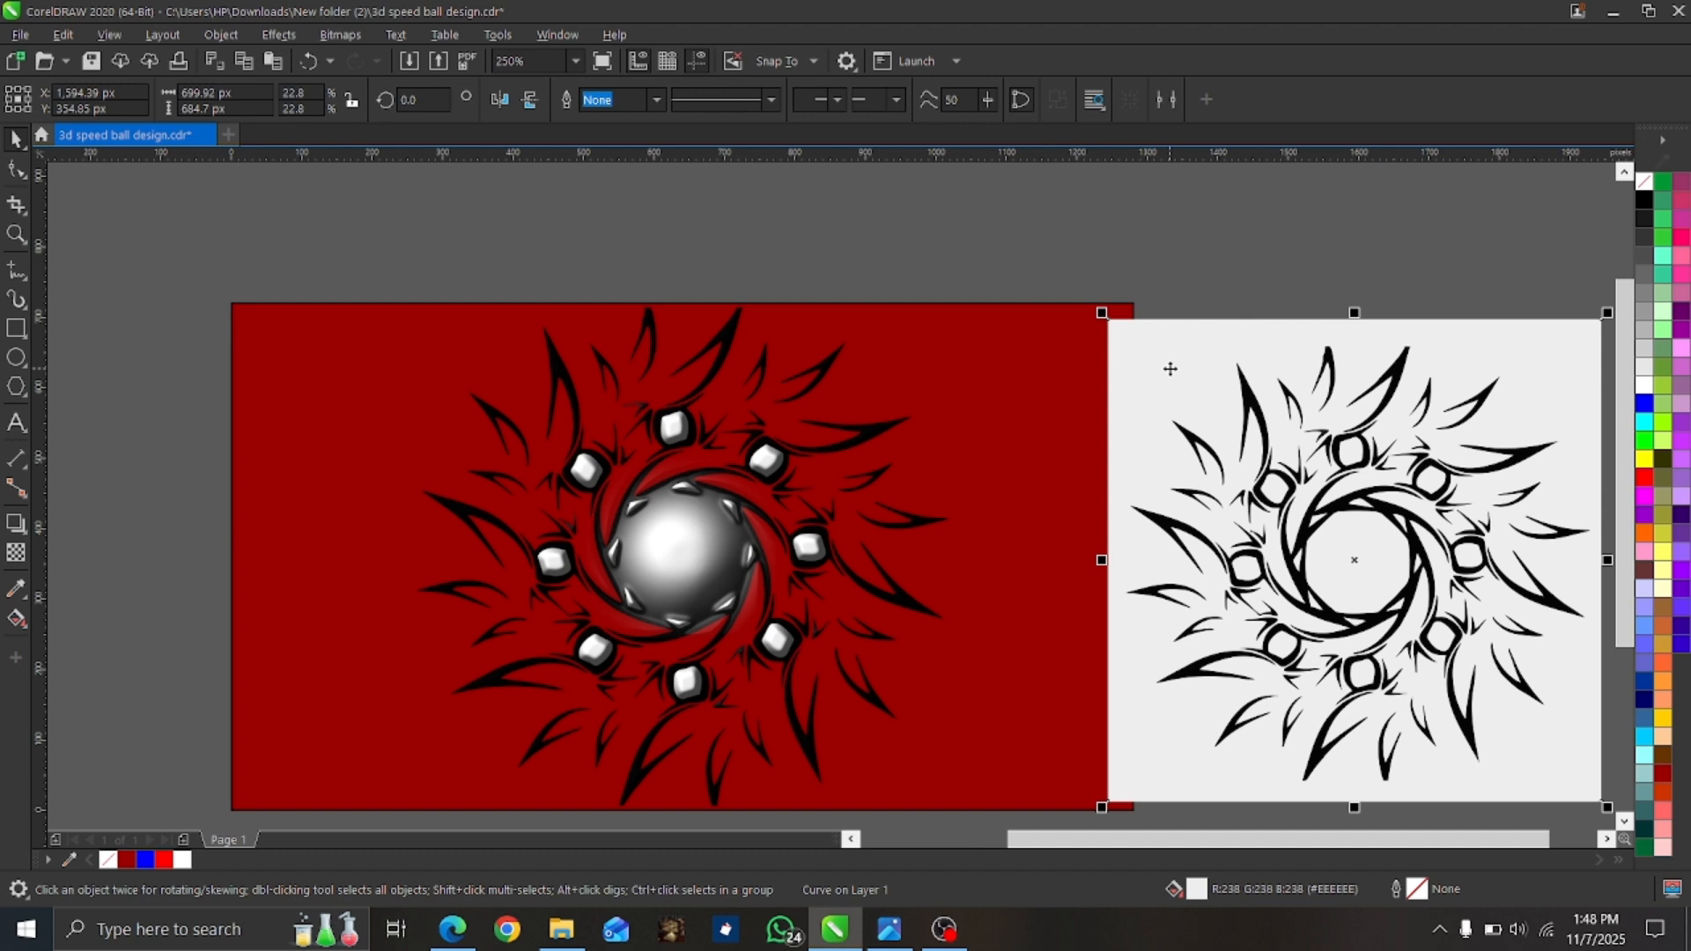
pyautogui.moveTo(1169, 369); pyautogui.dragTo(914, 333)
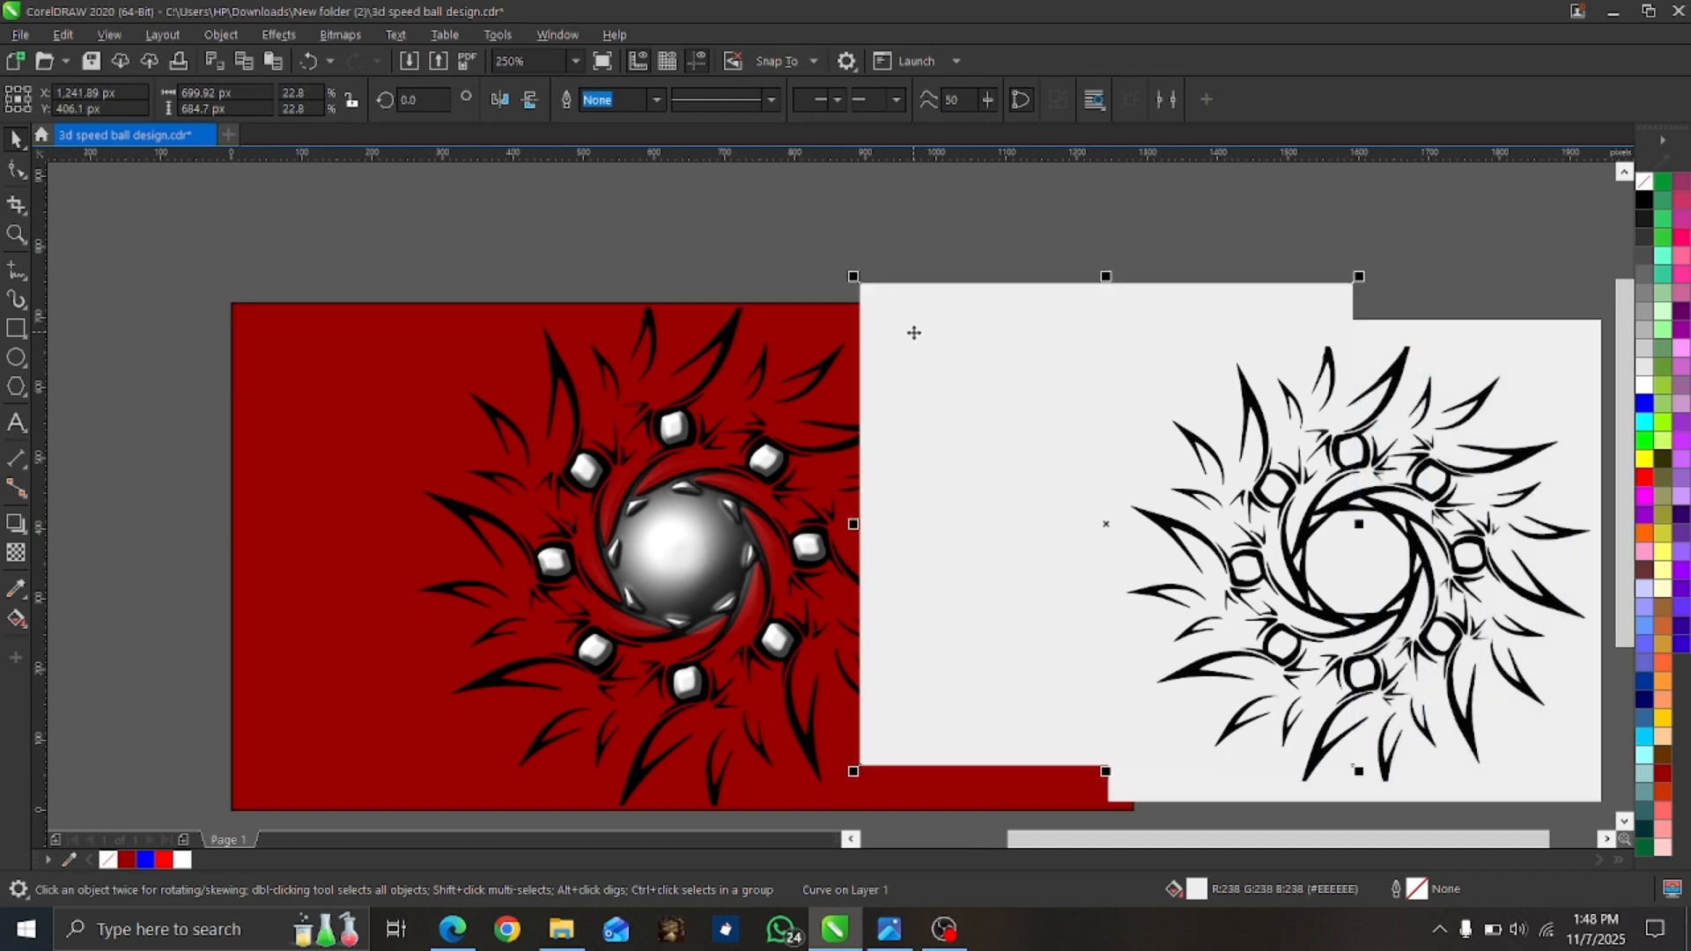
pyautogui.press('Delete')
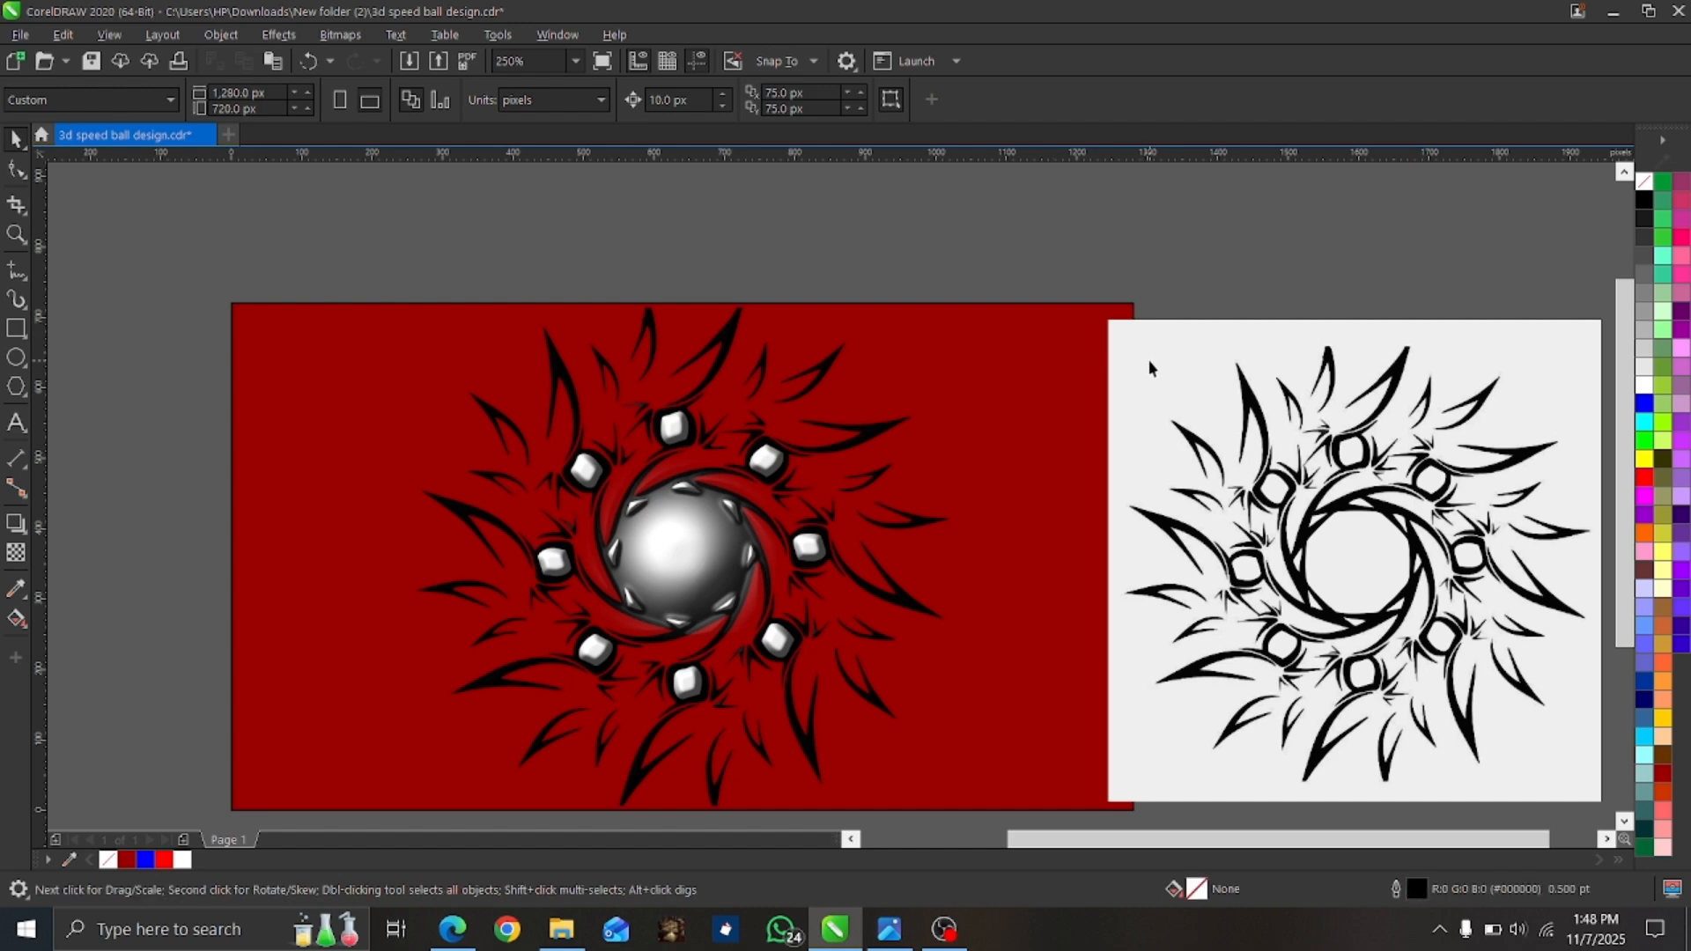
pyautogui.moveTo(1150, 365); pyautogui.dragTo(909, 284)
pyautogui.press('Delete')
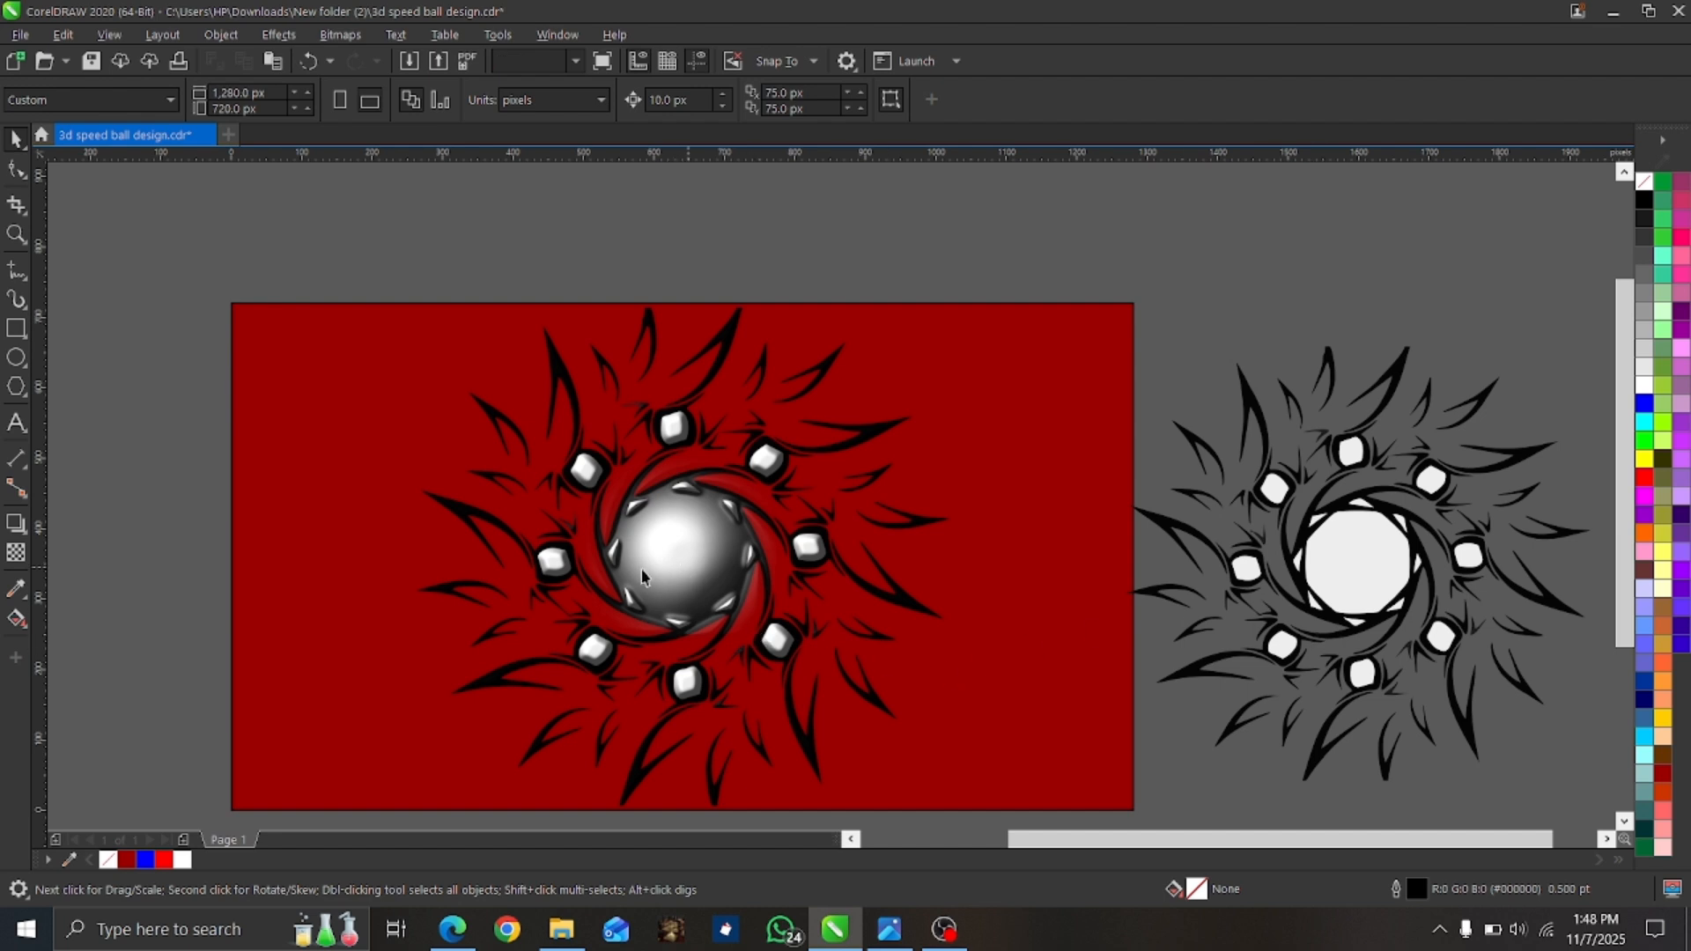
pyautogui.moveTo(642, 577); pyautogui.dragTo(322, 528)
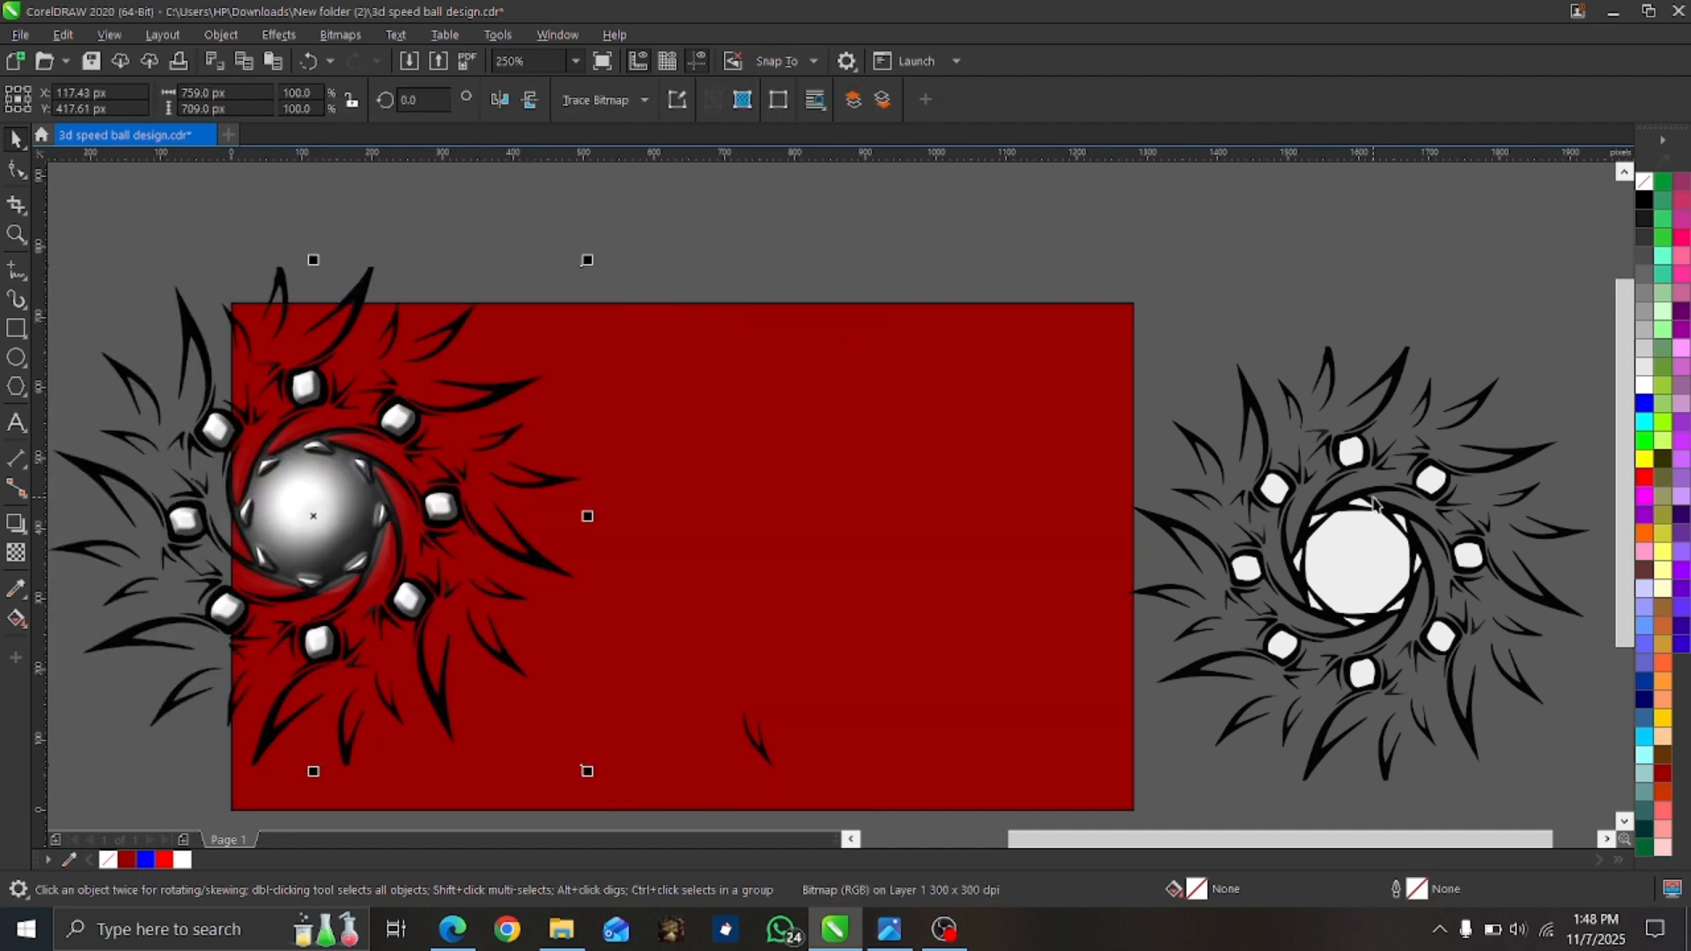
pyautogui.moveTo(1062, 281); pyautogui.dragTo(1487, 797)
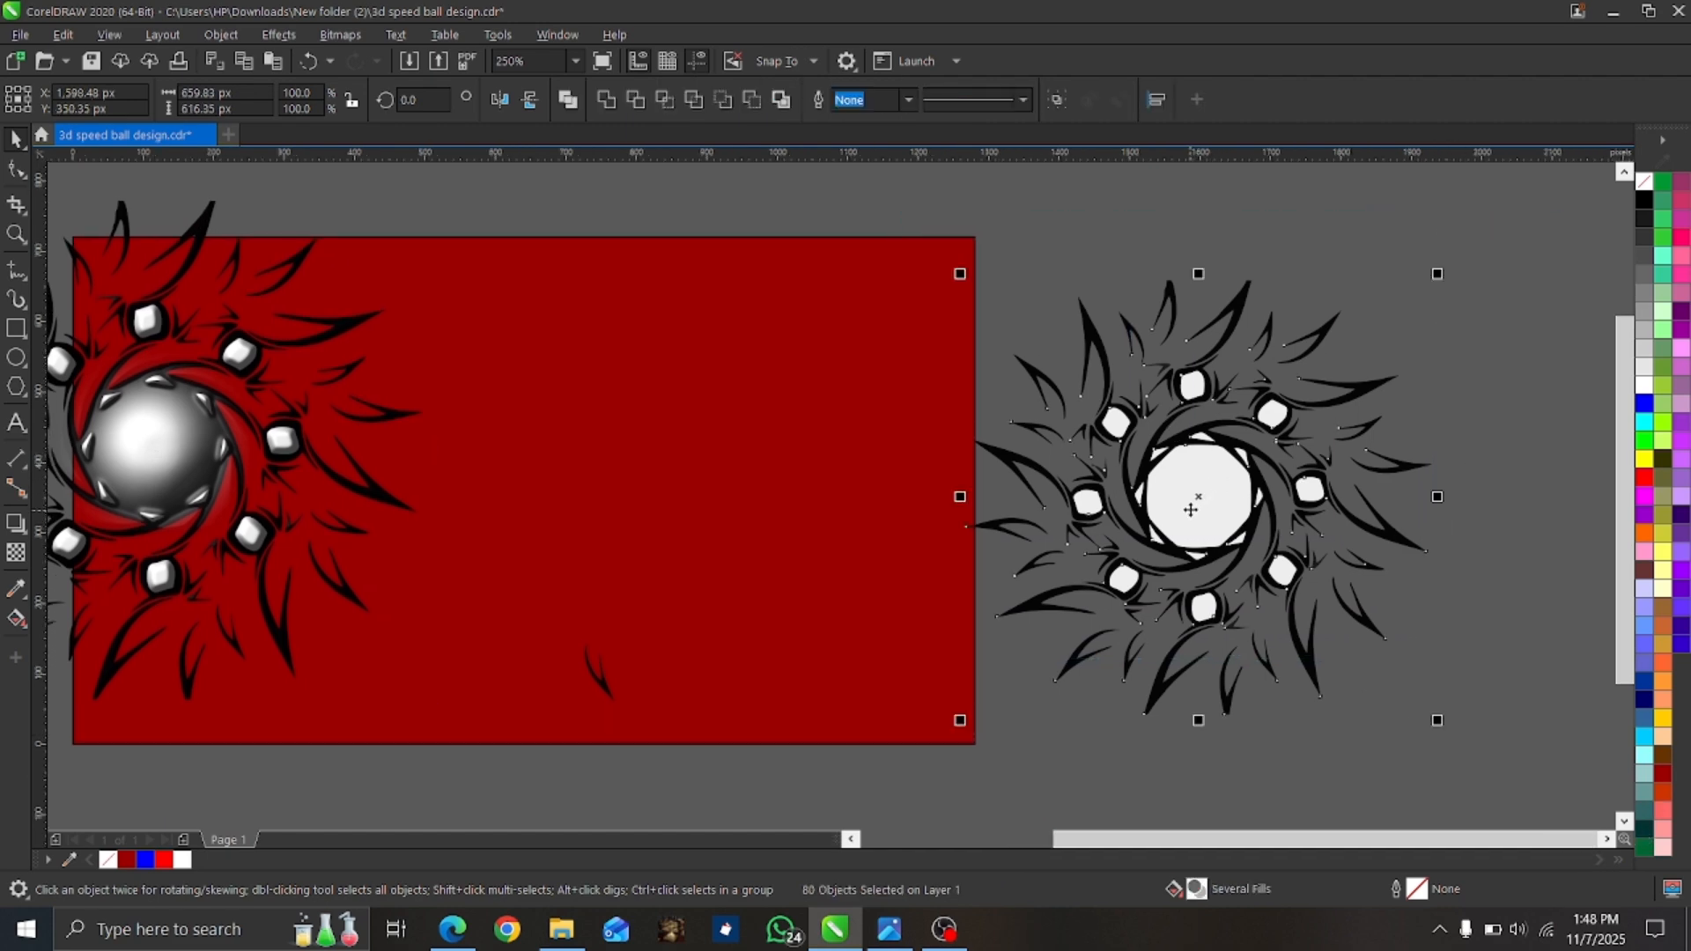
pyautogui.moveTo(1191, 510); pyautogui.dragTo(1135, 471)
pyautogui.hotkey('ctrl', 'z')
pyautogui.hotkey('ctrl', 'v')
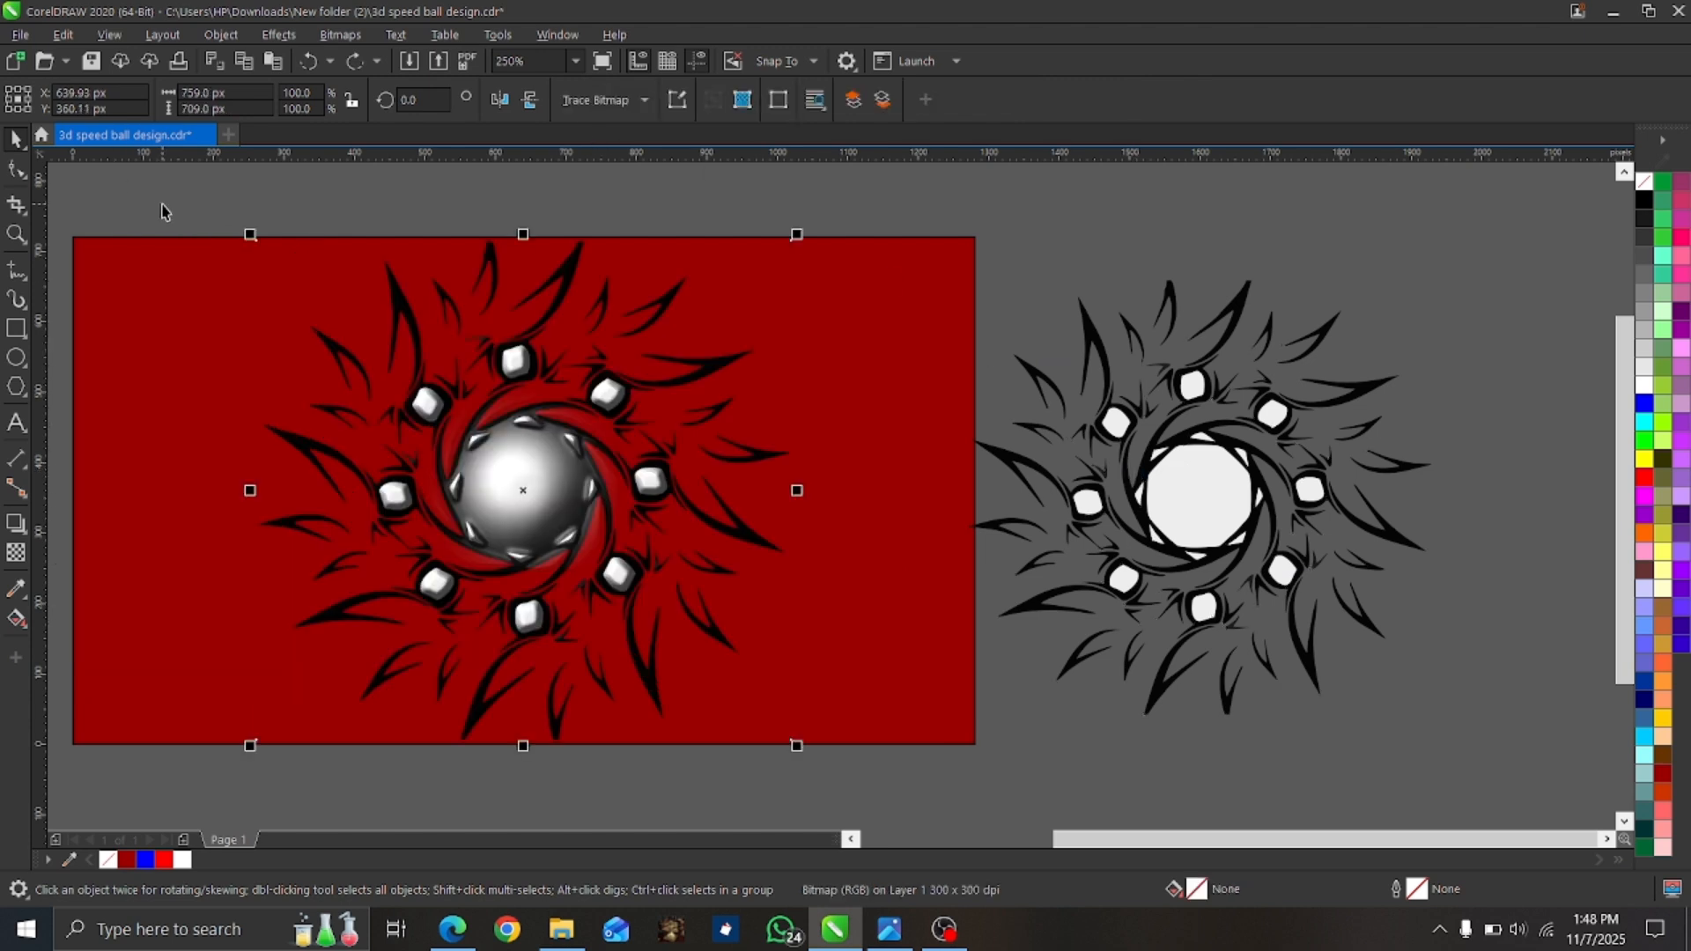
# Move the whole shaded ball design to the red page's left half and the traced artwork onto its right half.
pyautogui.moveTo(162, 204); pyautogui.dragTo(861, 778)
pyautogui.moveTo(519, 485); pyautogui.dragTo(342, 495)
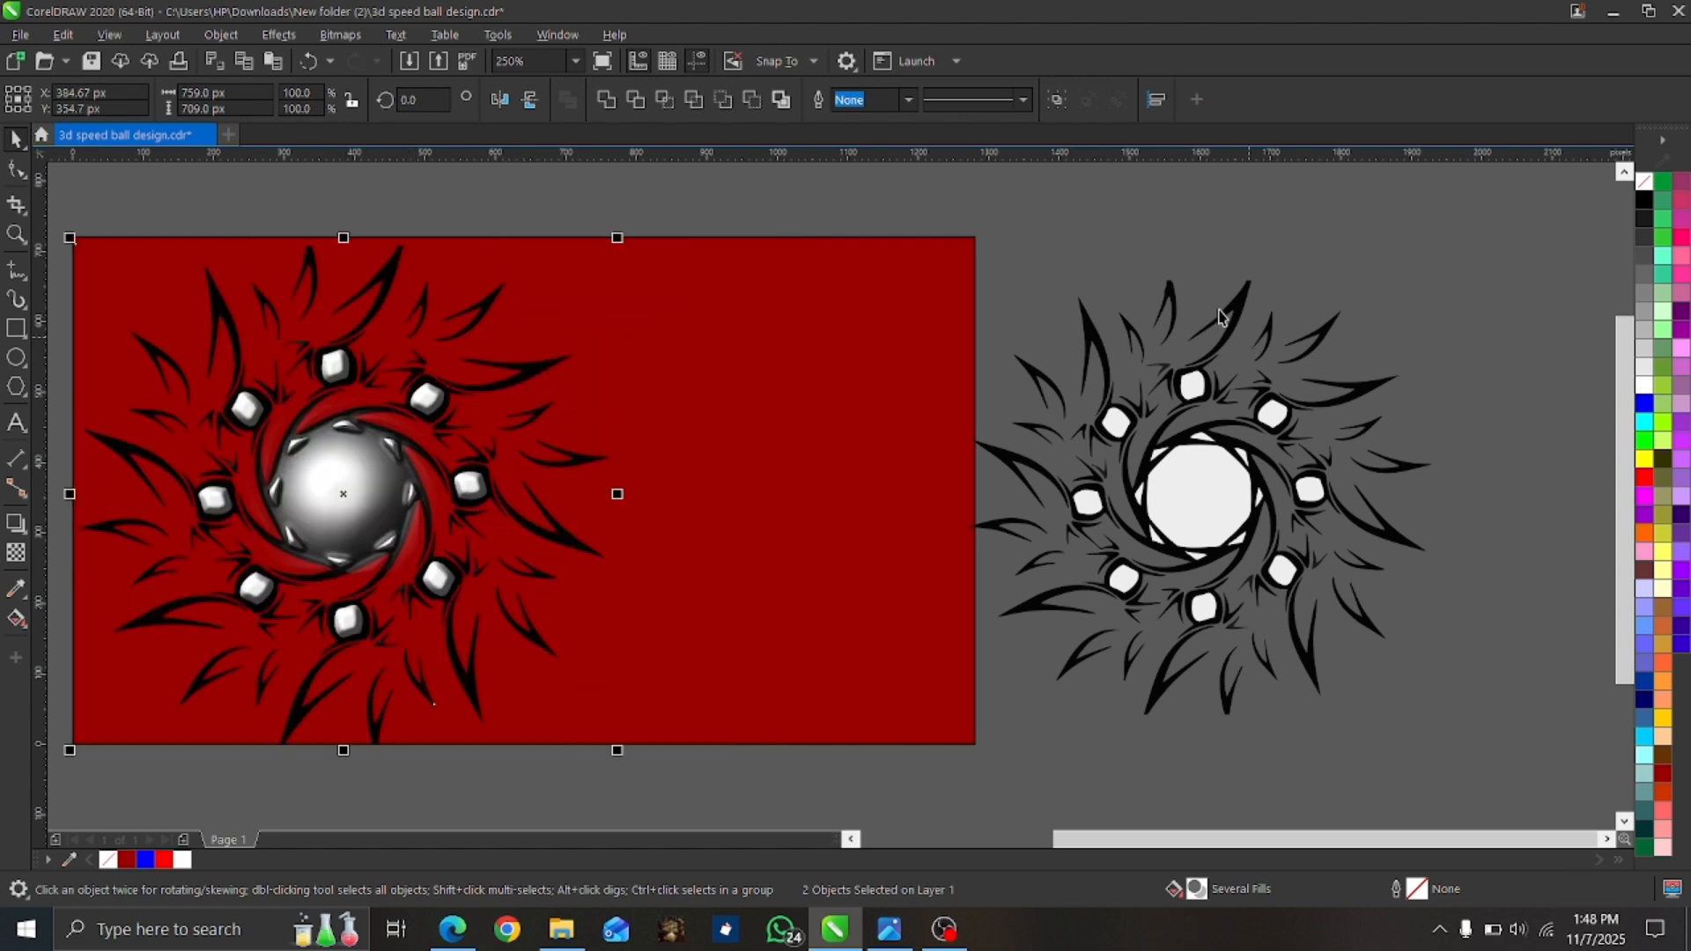
pyautogui.moveTo(912, 214); pyautogui.dragTo(1515, 797)
pyautogui.moveTo(1196, 494); pyautogui.dragTo(812, 494)
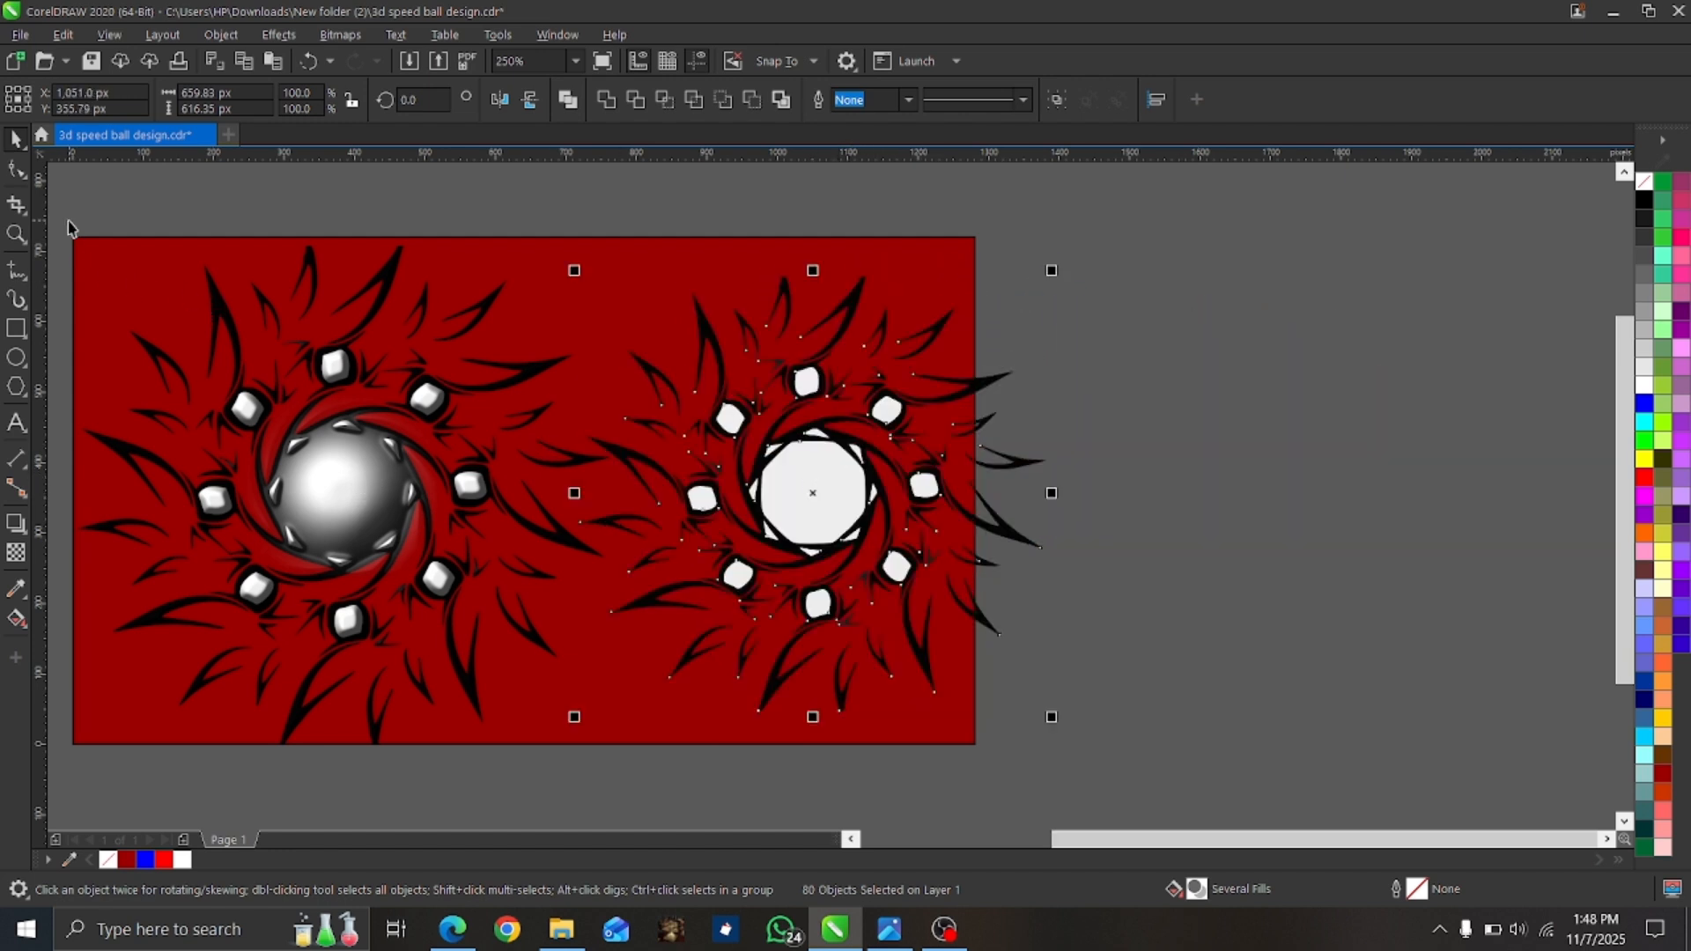
# Shift the shaded ball design farther left and the traced artwork slightly left on the red page.
pyautogui.moveTo(70, 221); pyautogui.dragTo(631, 821)
pyautogui.moveTo(358, 494); pyautogui.dragTo(220, 500)
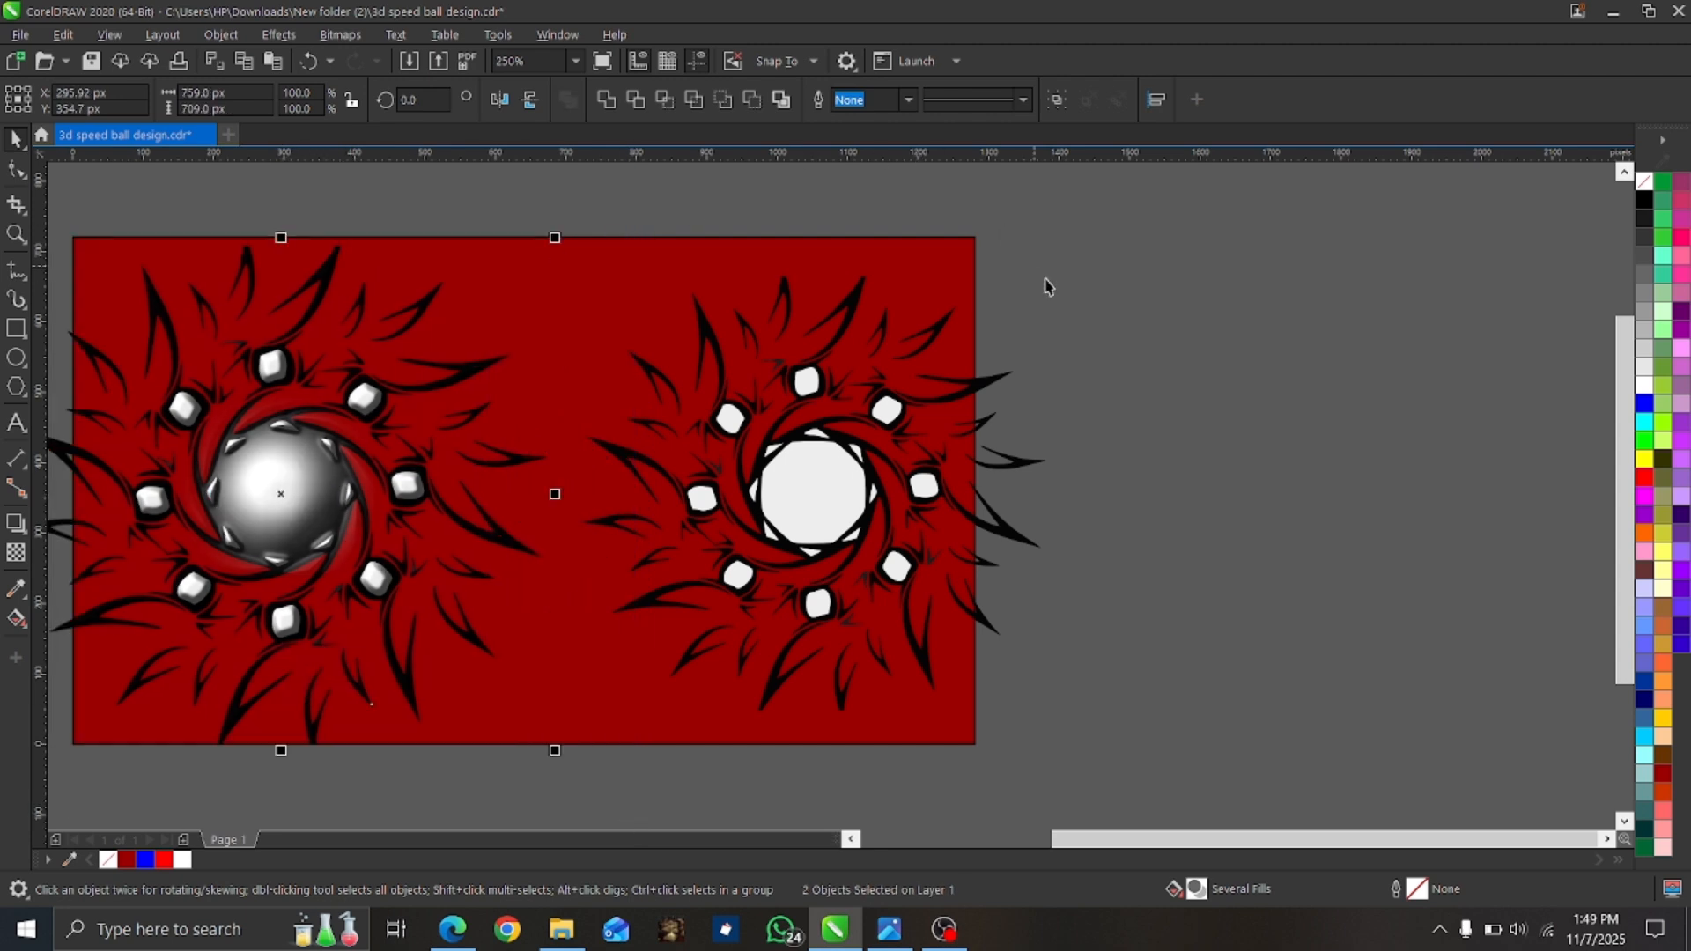
pyautogui.moveTo(1086, 188); pyautogui.dragTo(559, 773)
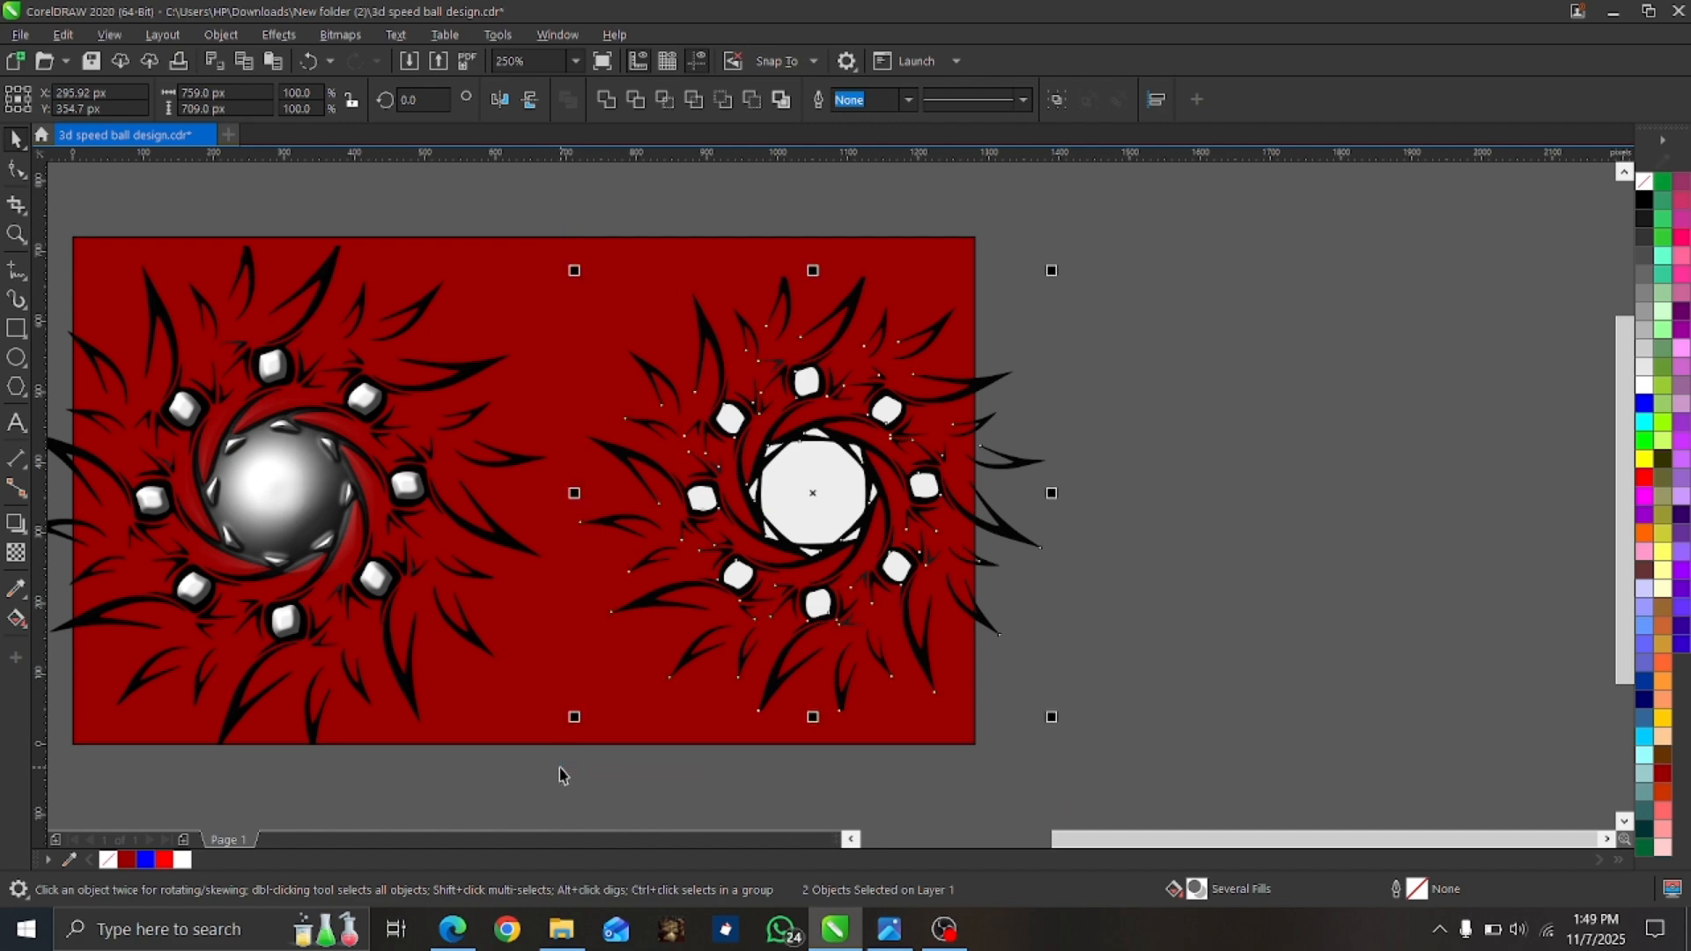
pyautogui.moveTo(821, 493); pyautogui.dragTo(766, 491)
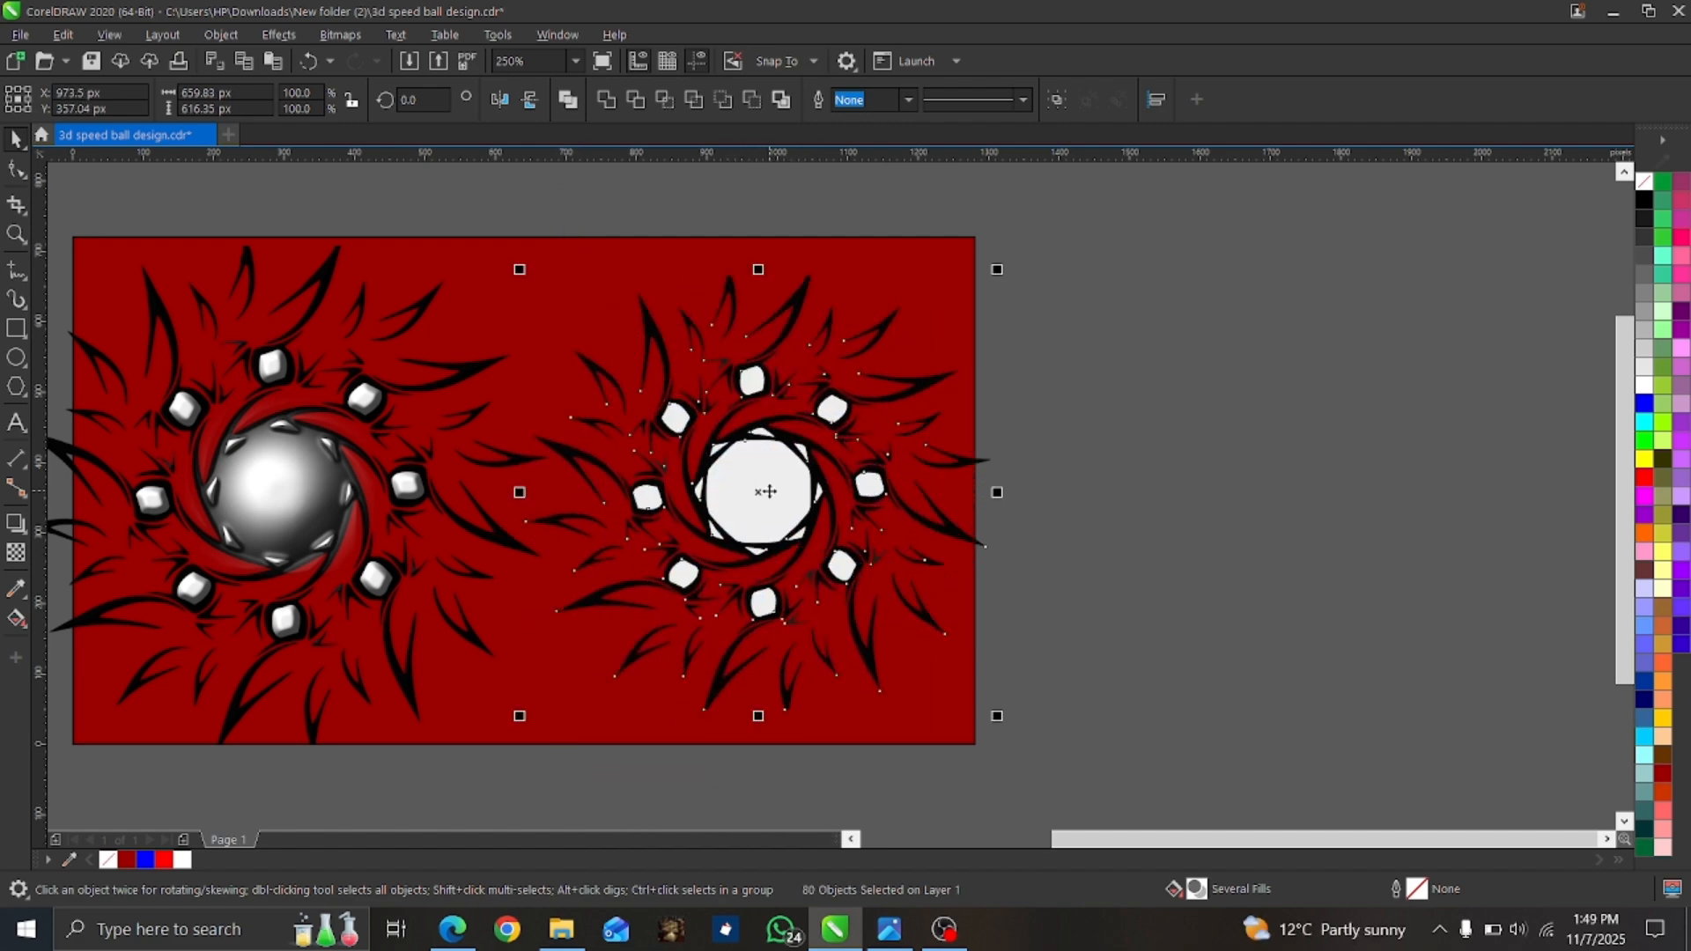
pyautogui.click(1233, 297)
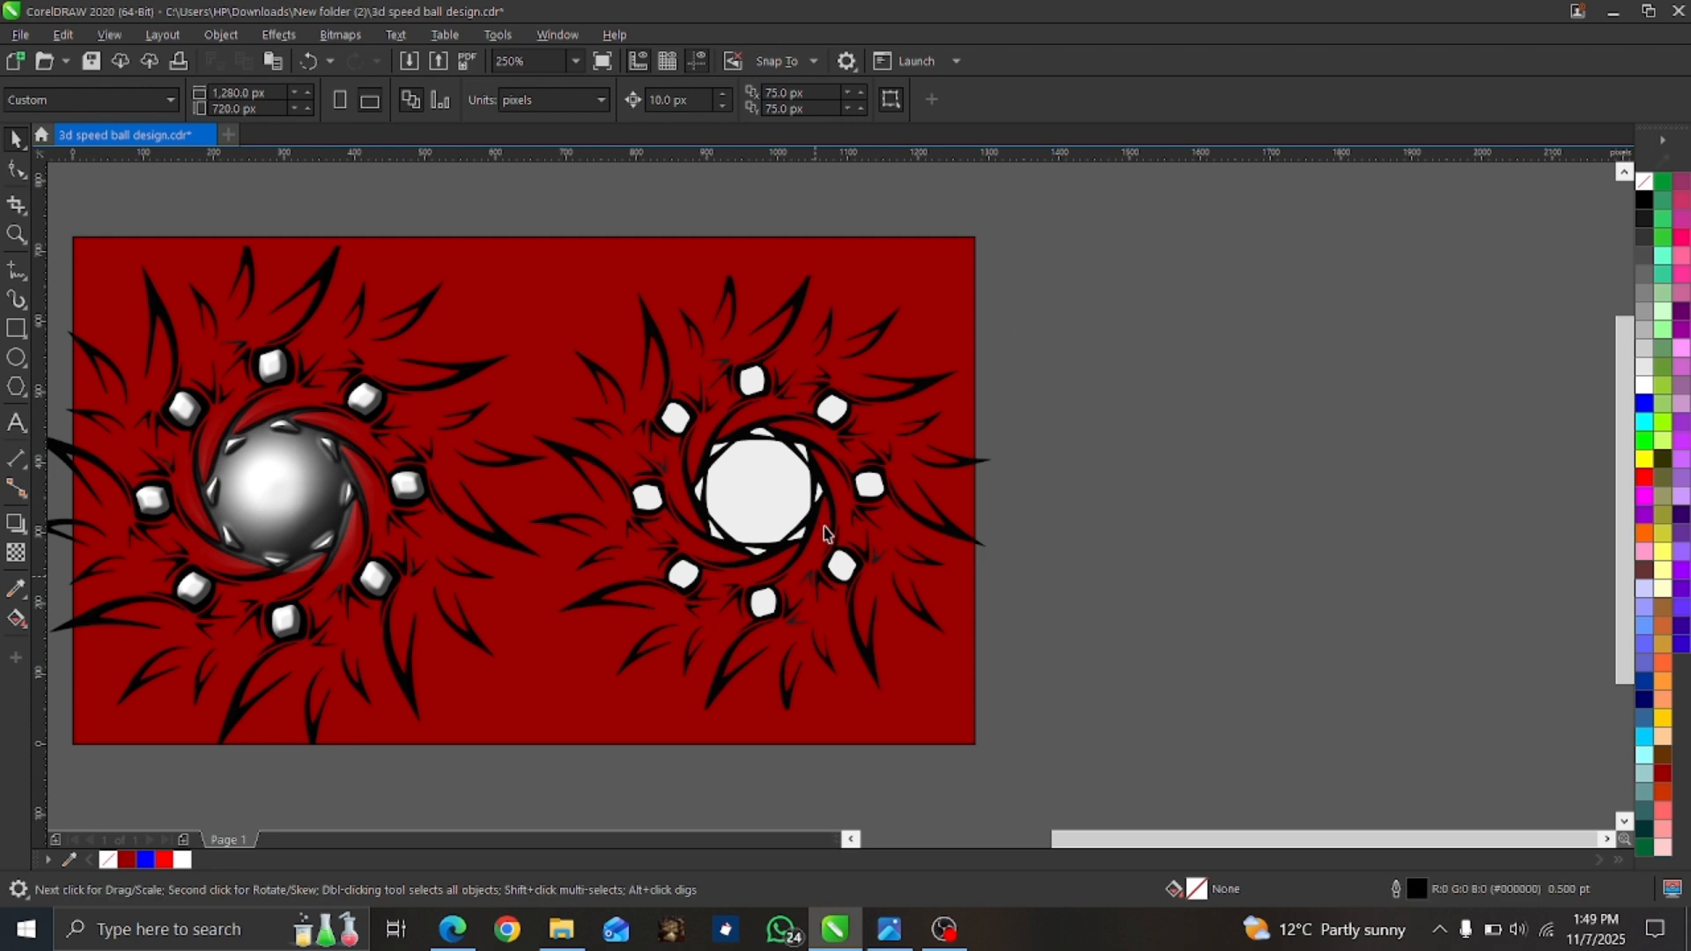
# Convert the traced central circle to a 300 dpi RGB Color (24-bit) bitmap with anti-aliasing and a transparent background.
pyautogui.click(755, 498)
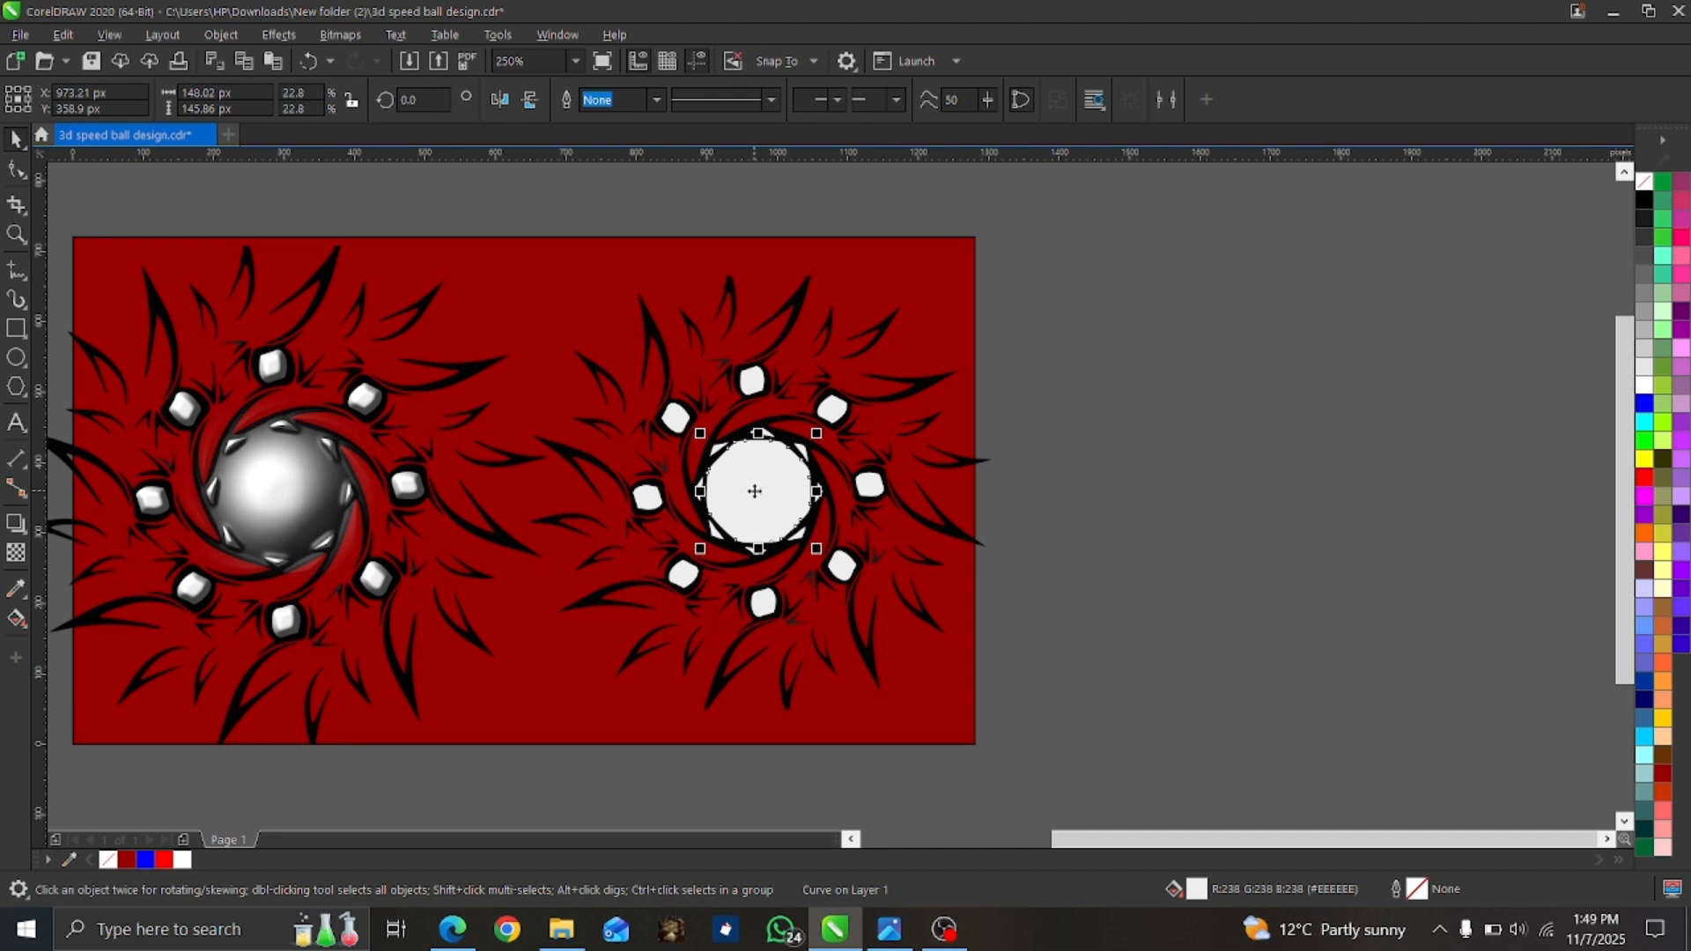
pyautogui.click(363, 35)
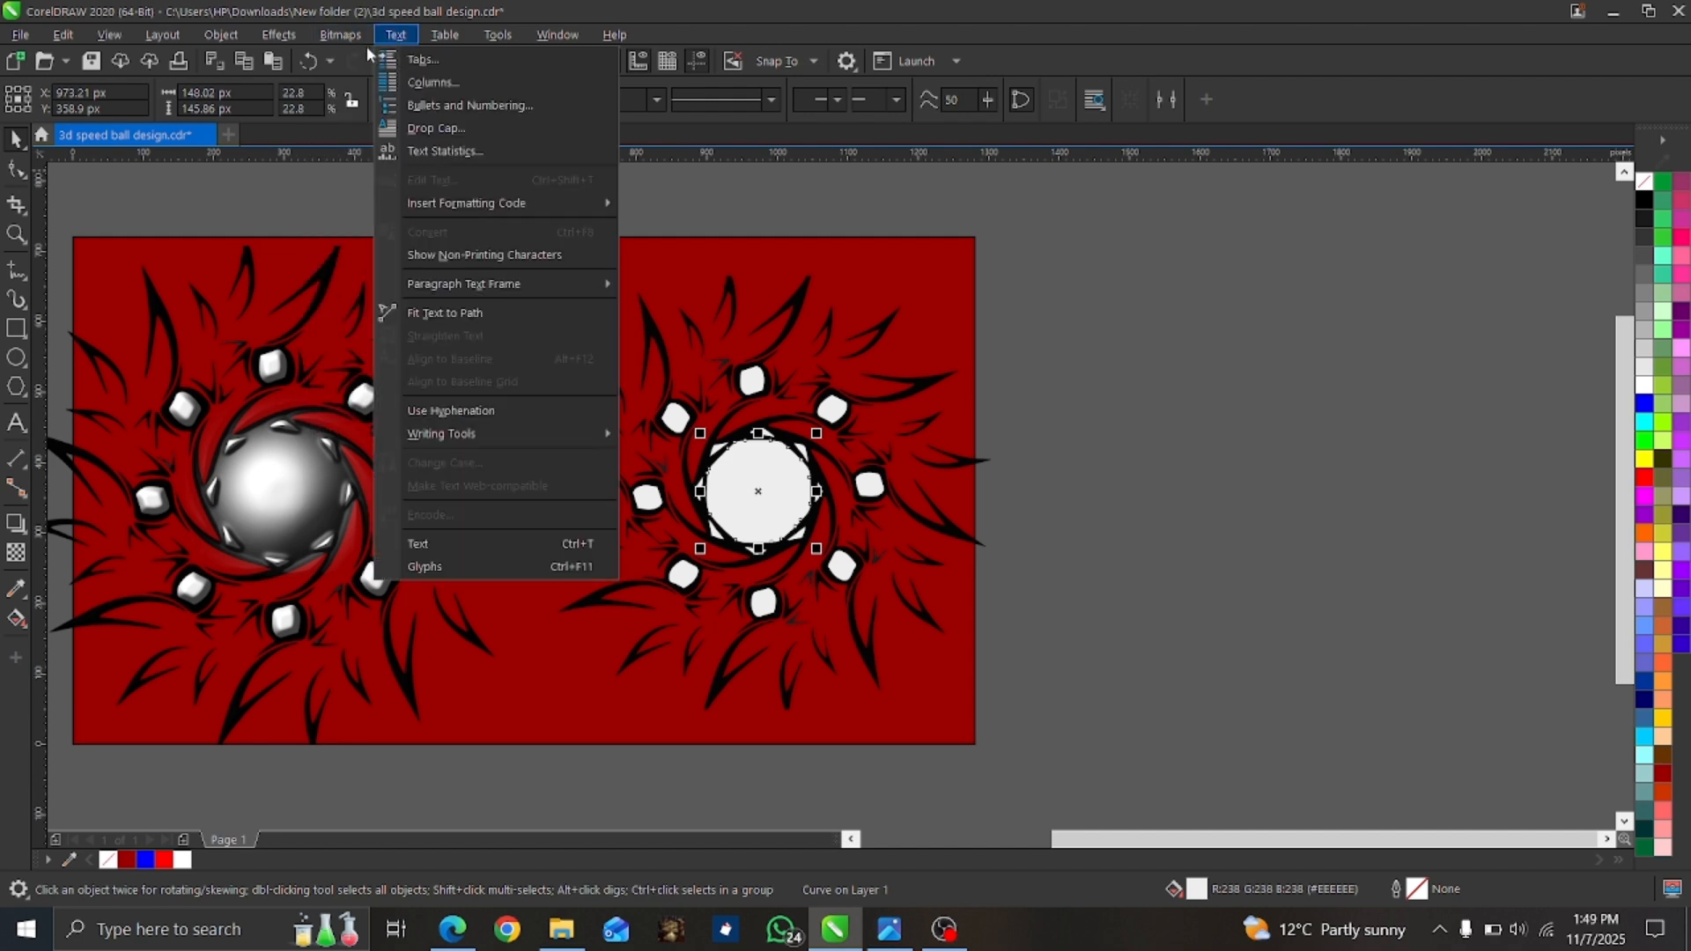
pyautogui.click(362, 60)
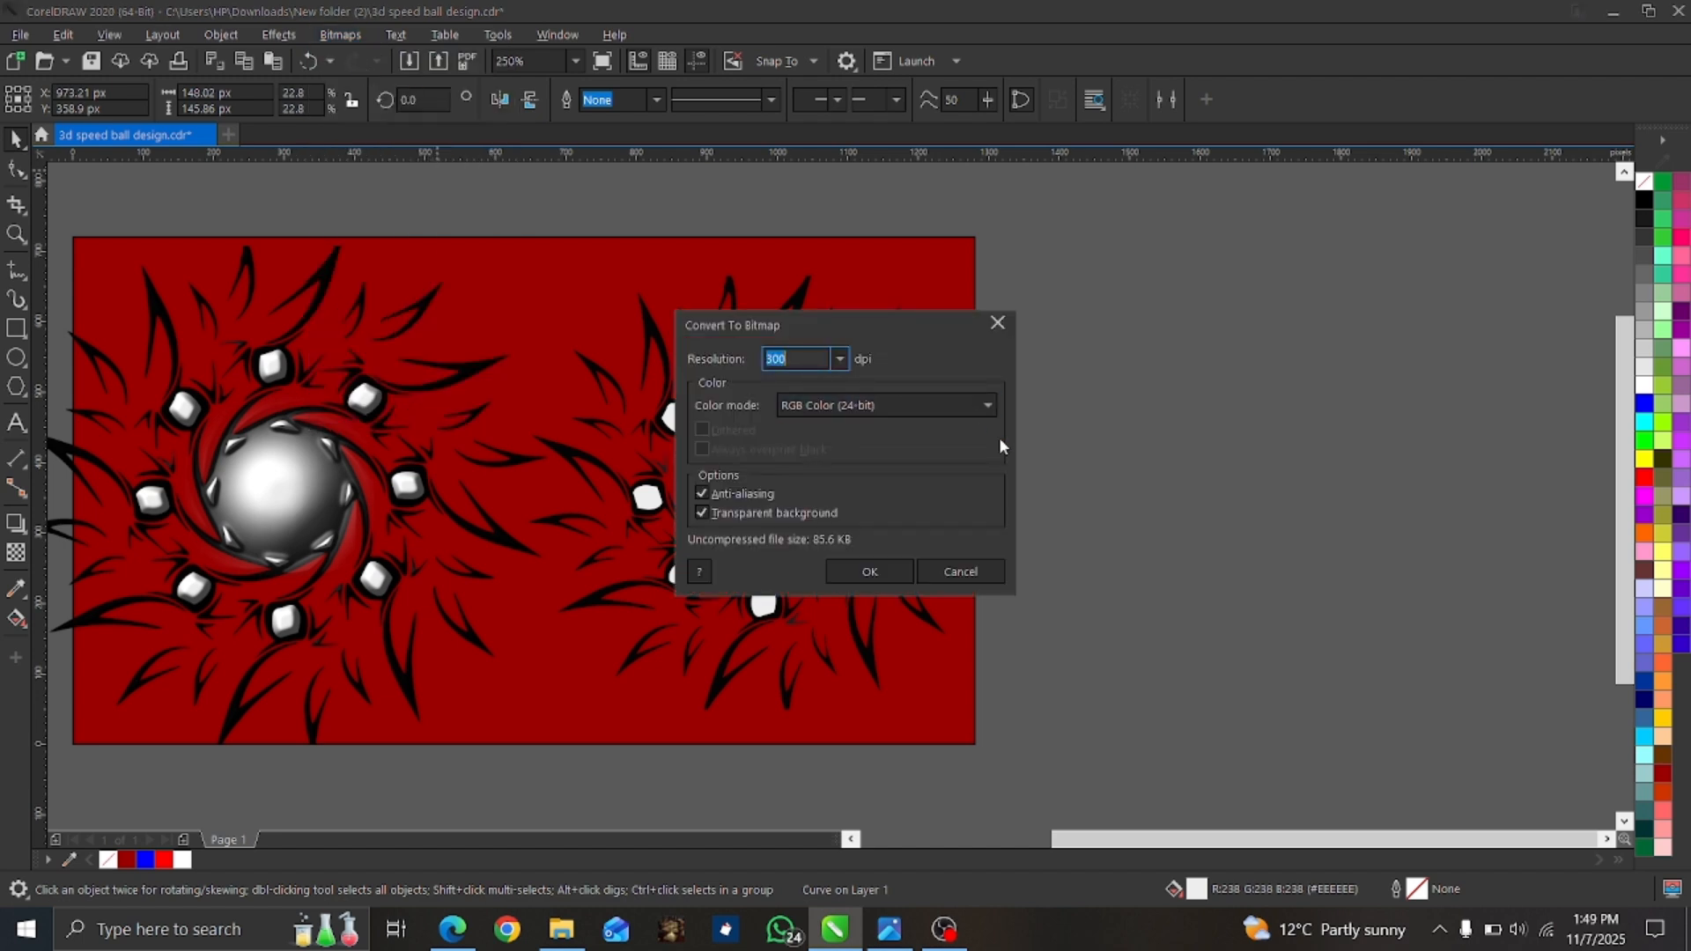
pyautogui.click(857, 573)
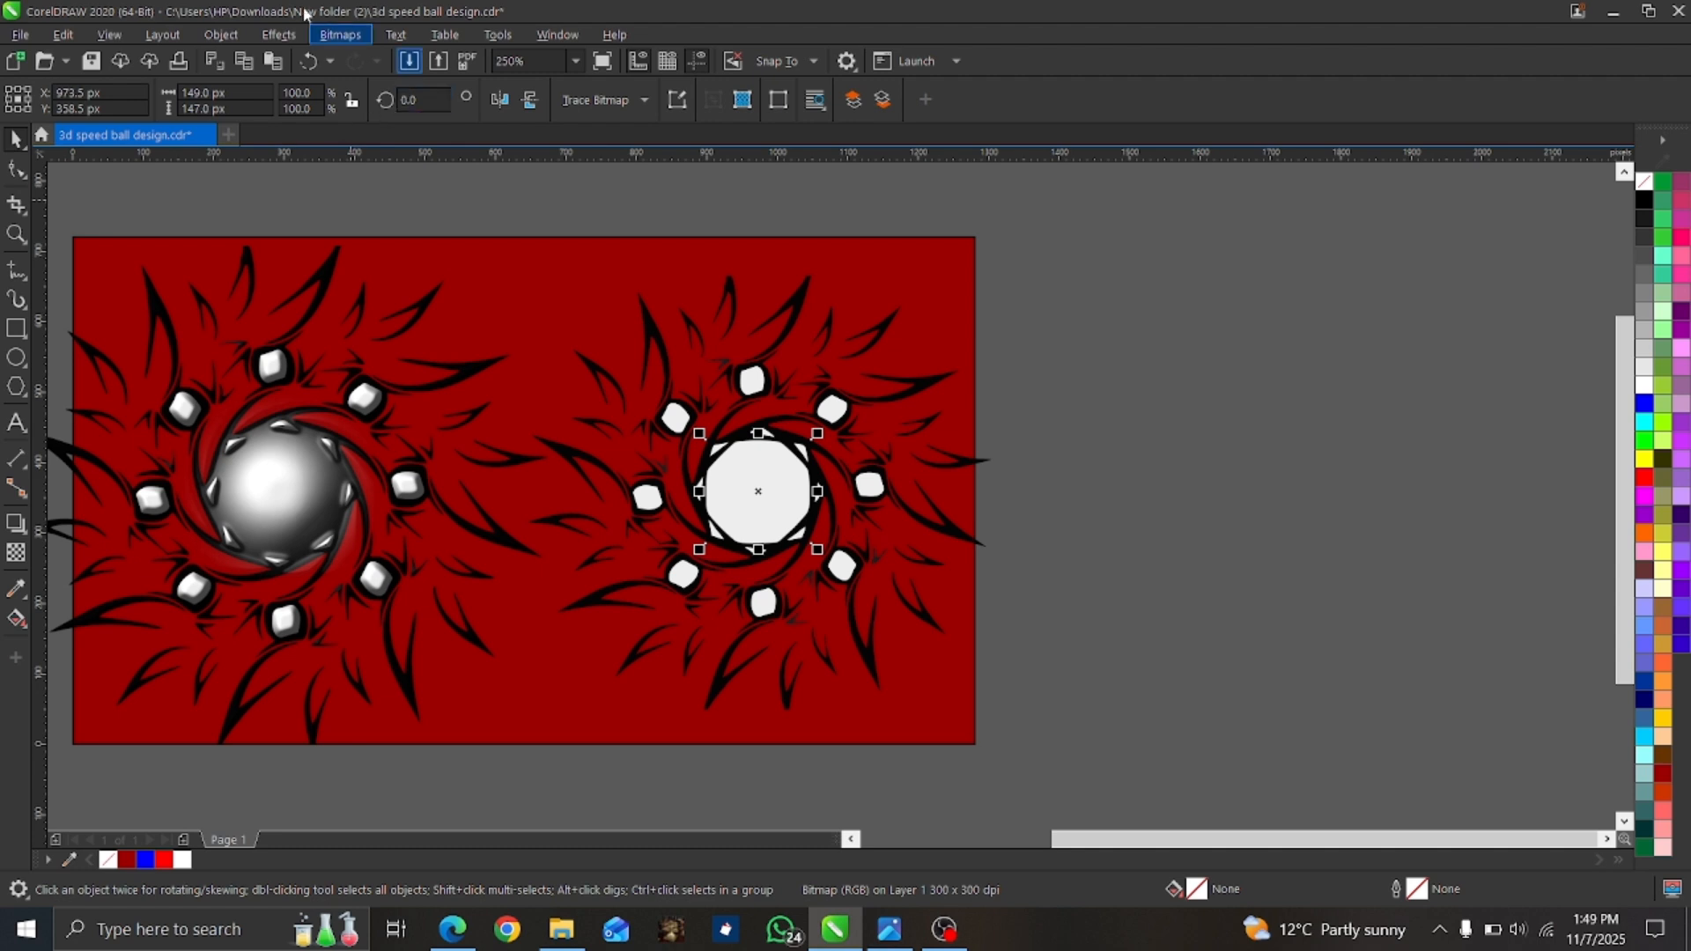
pyautogui.click(280, 35)
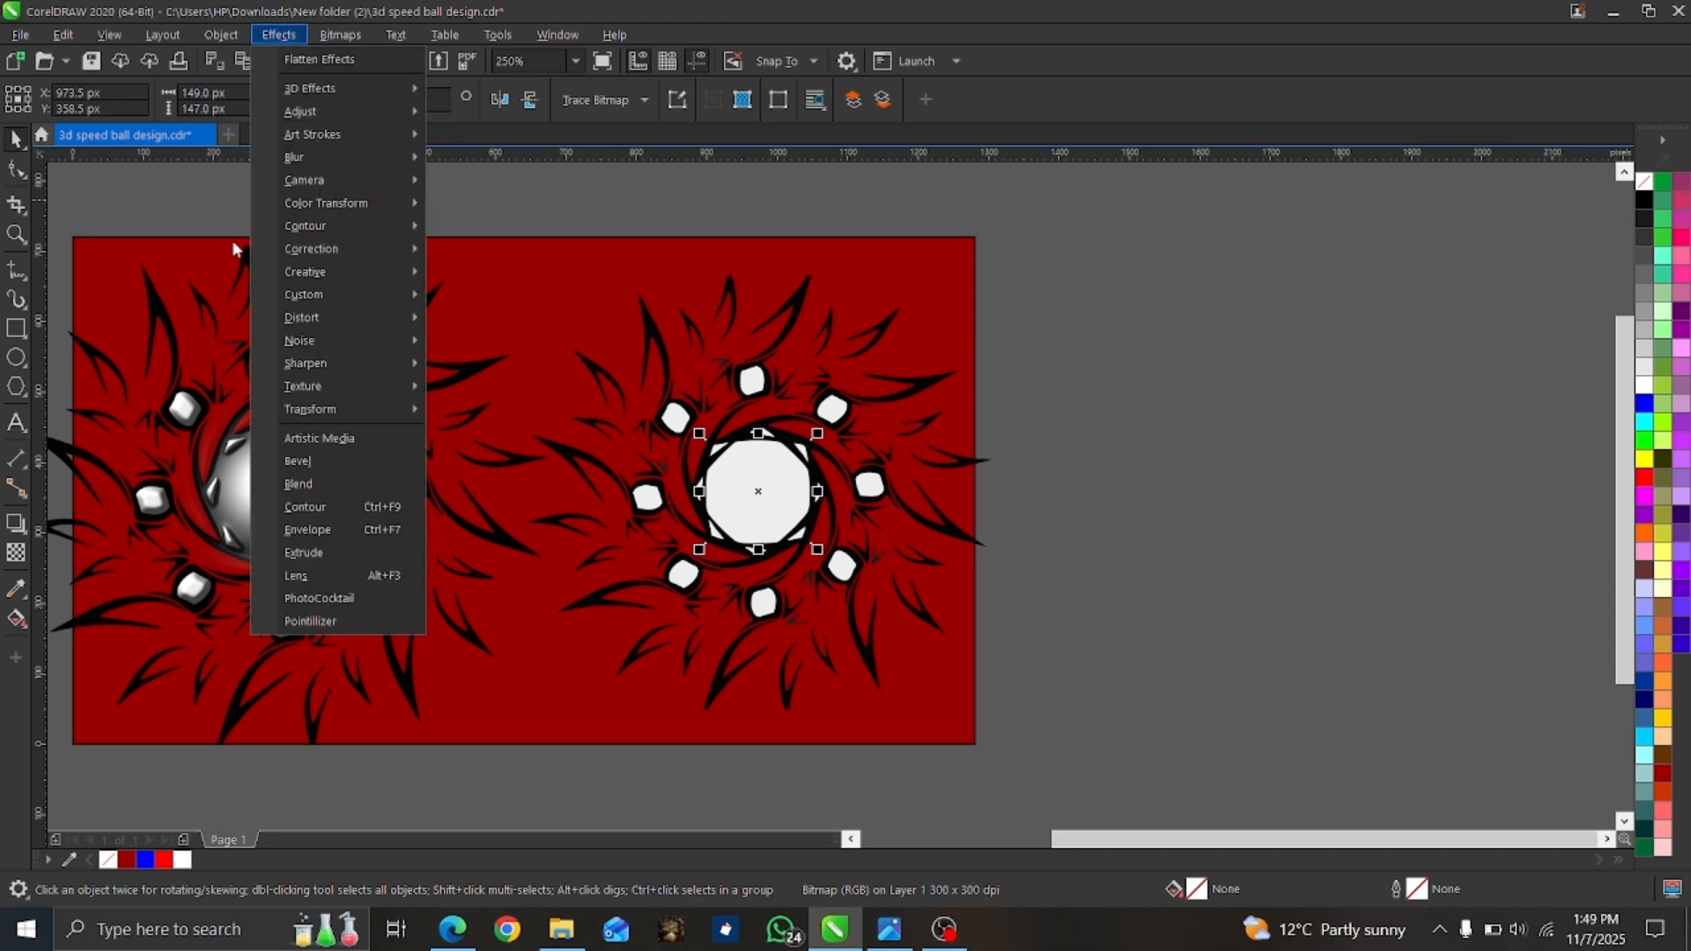
pyautogui.moveTo(320, 397)
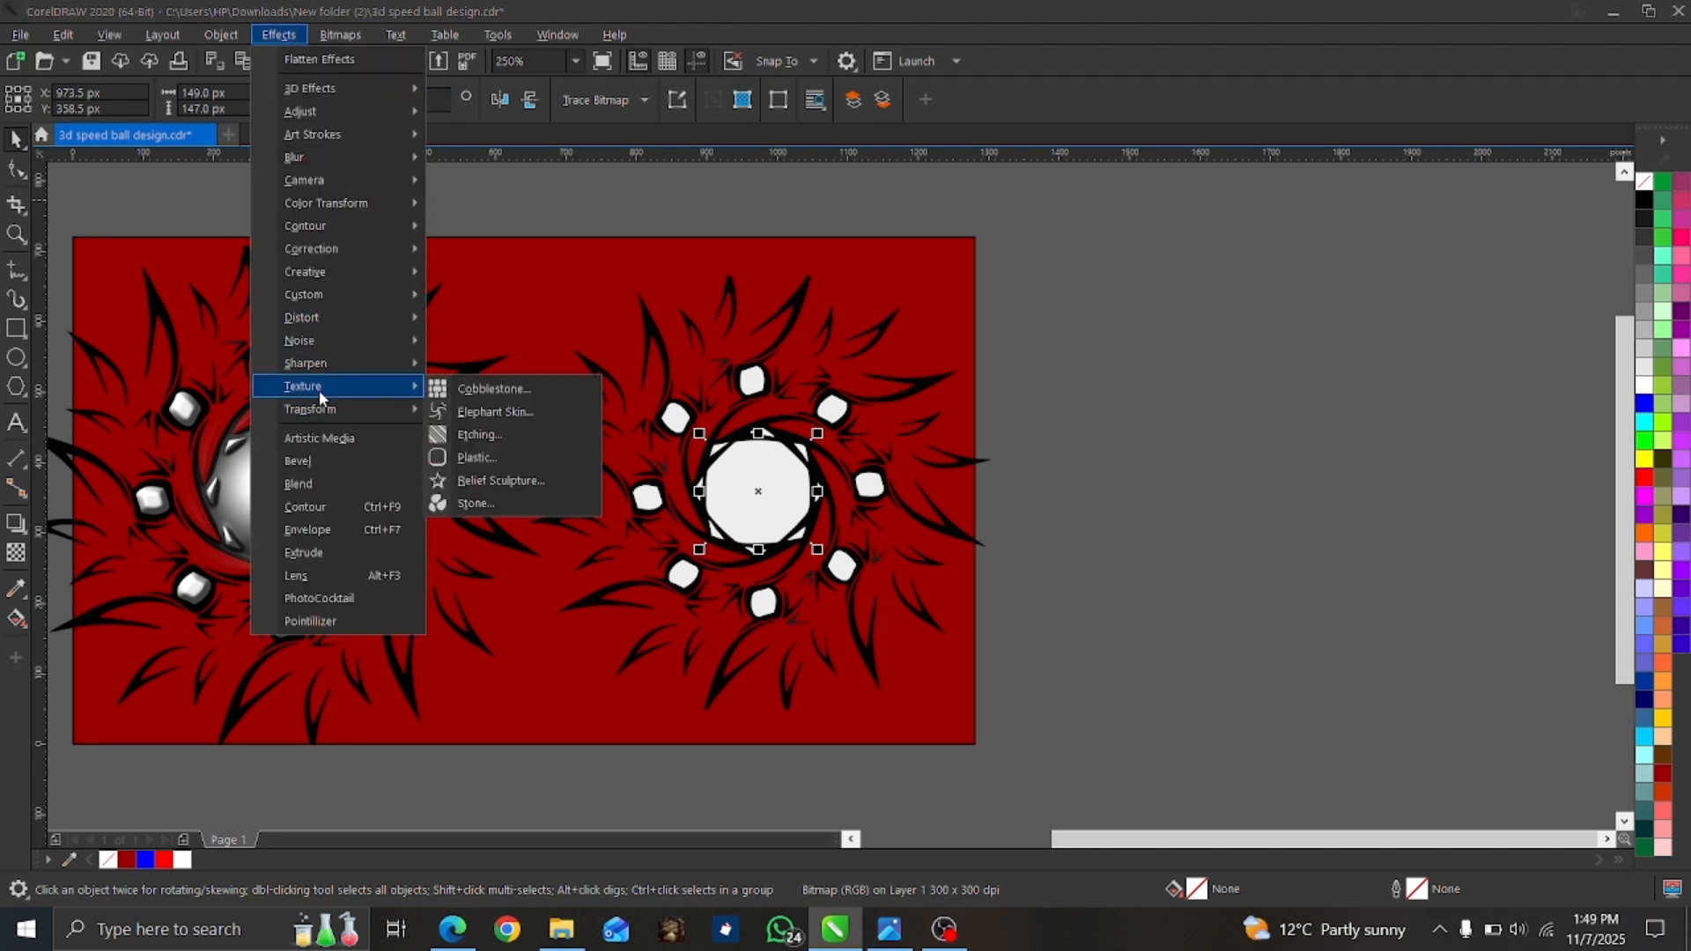
pyautogui.click(499, 460)
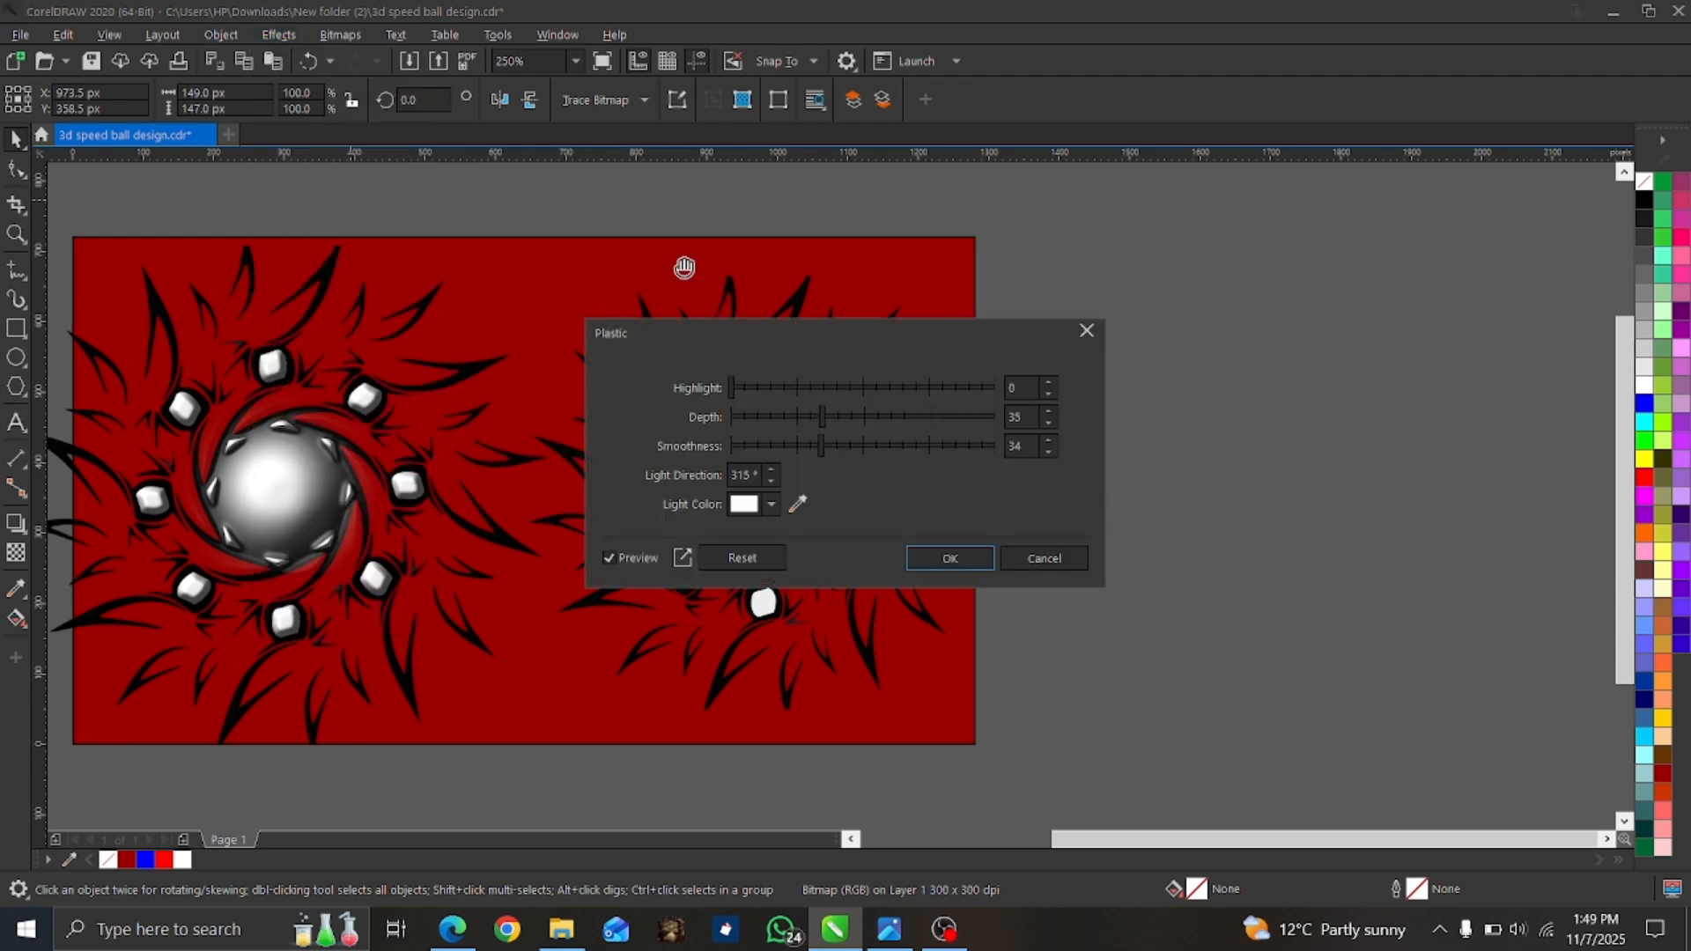
pyautogui.moveTo(884, 340); pyautogui.dragTo(1215, 256)
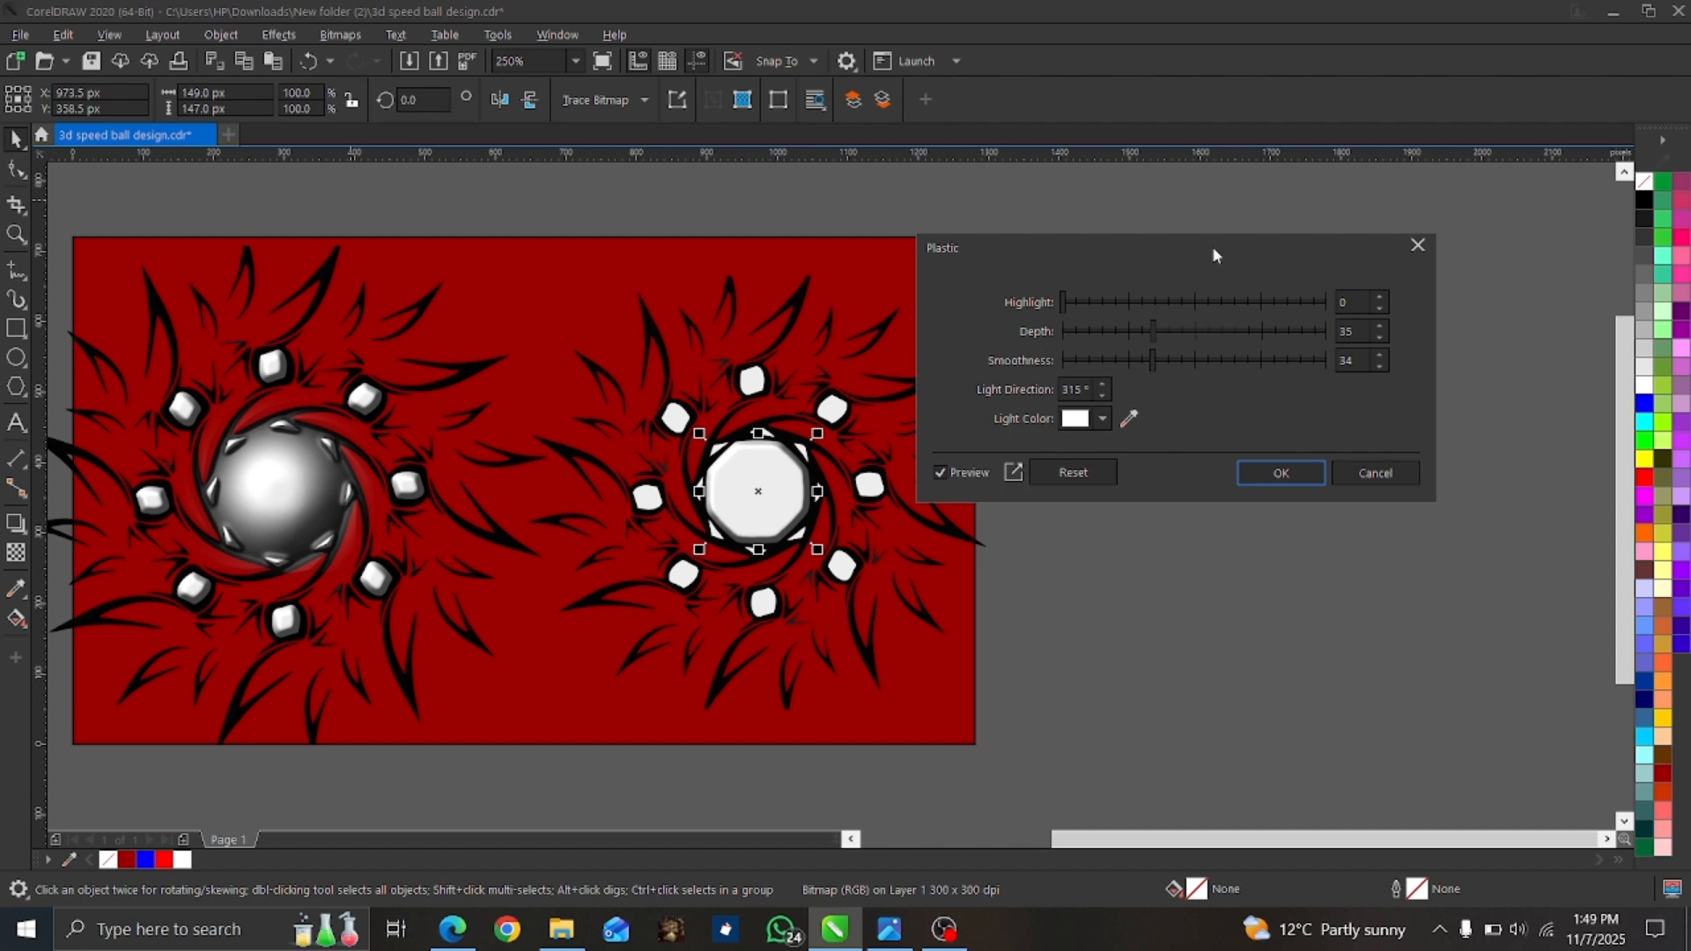
pyautogui.click(1373, 477)
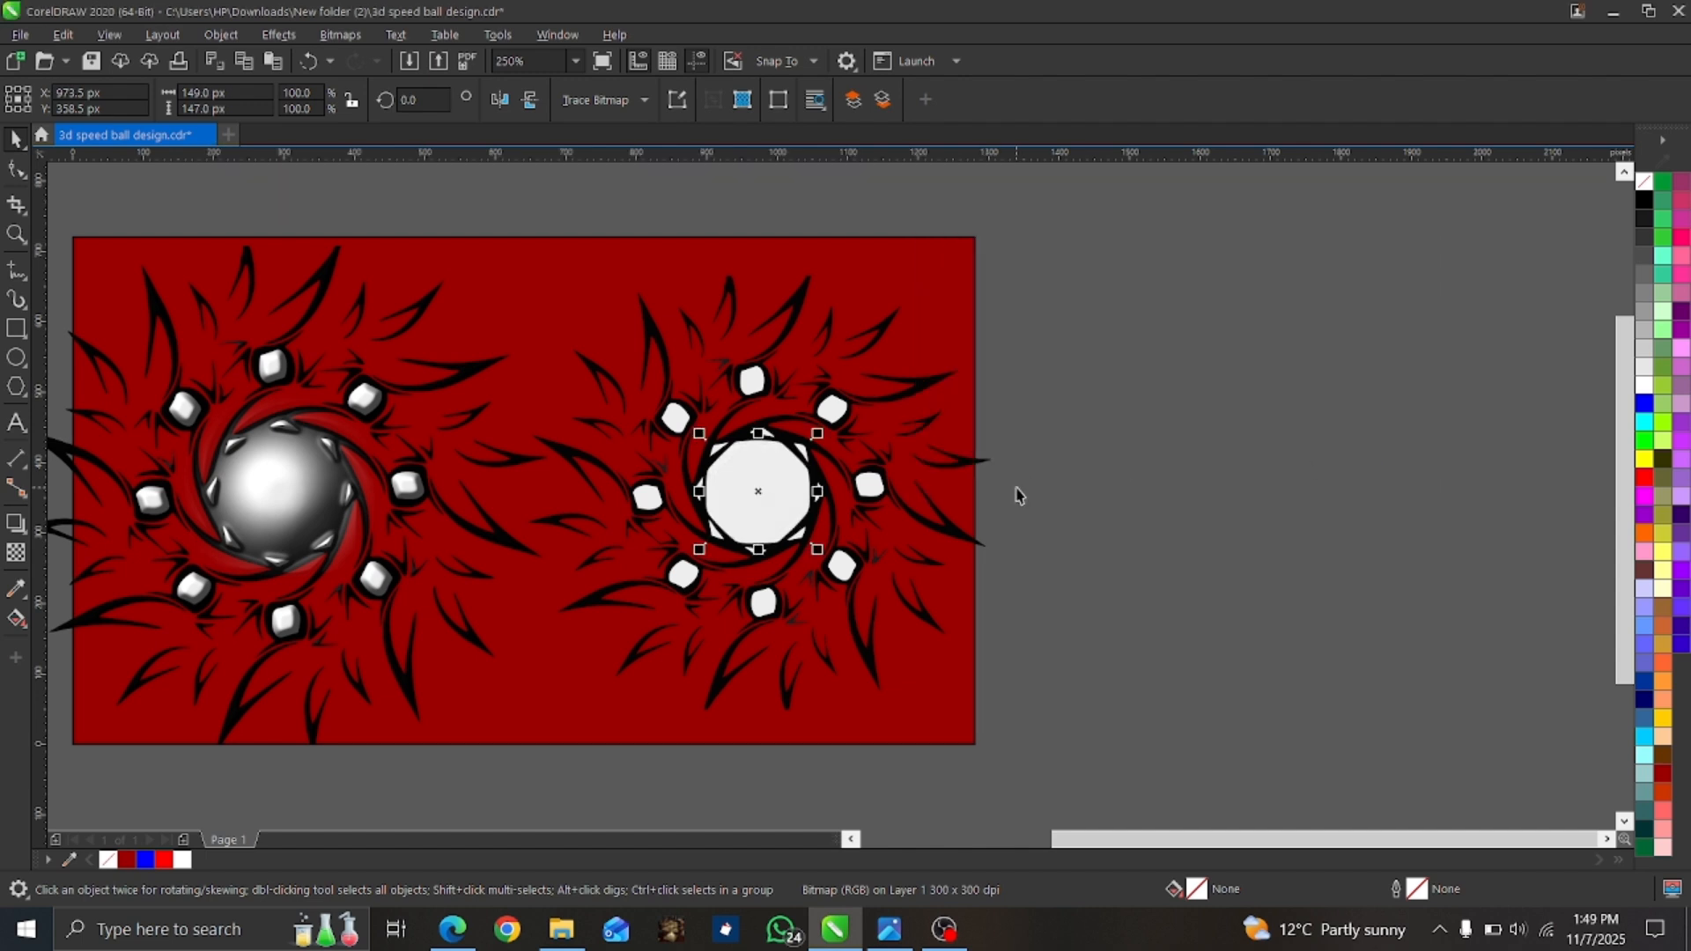
# Apply a Gaussian Blur with a radius of 19.5 pixels to the central circle bitmap.
pyautogui.click(284, 35)
pyautogui.moveTo(299, 162)
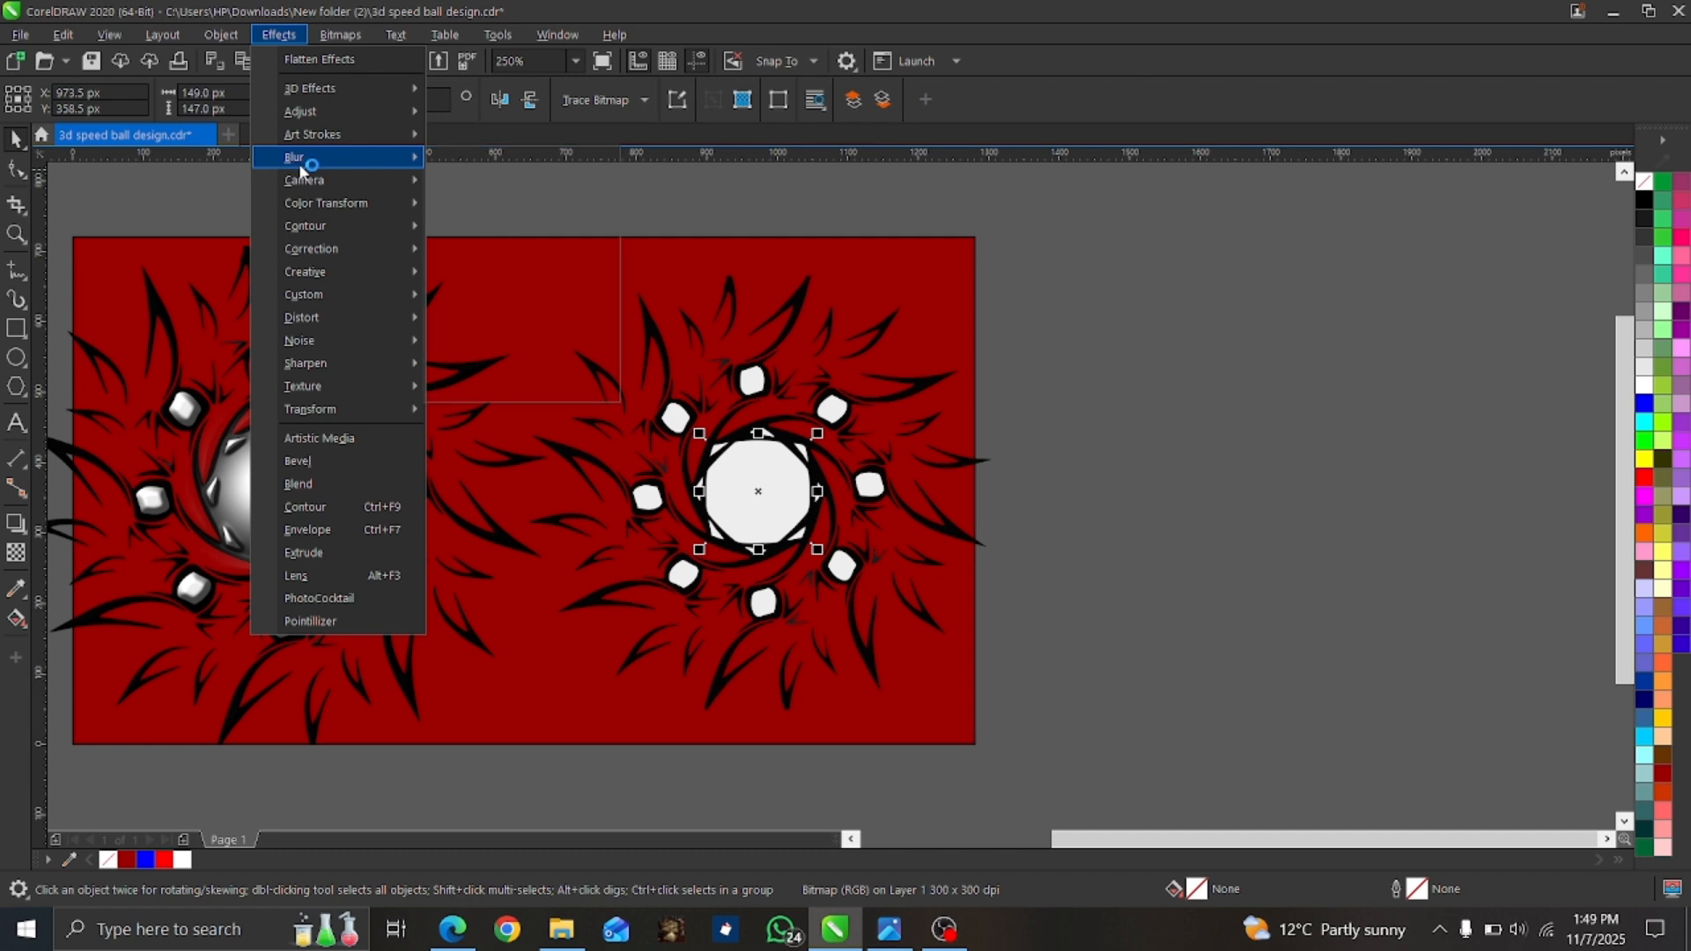
pyautogui.click(486, 208)
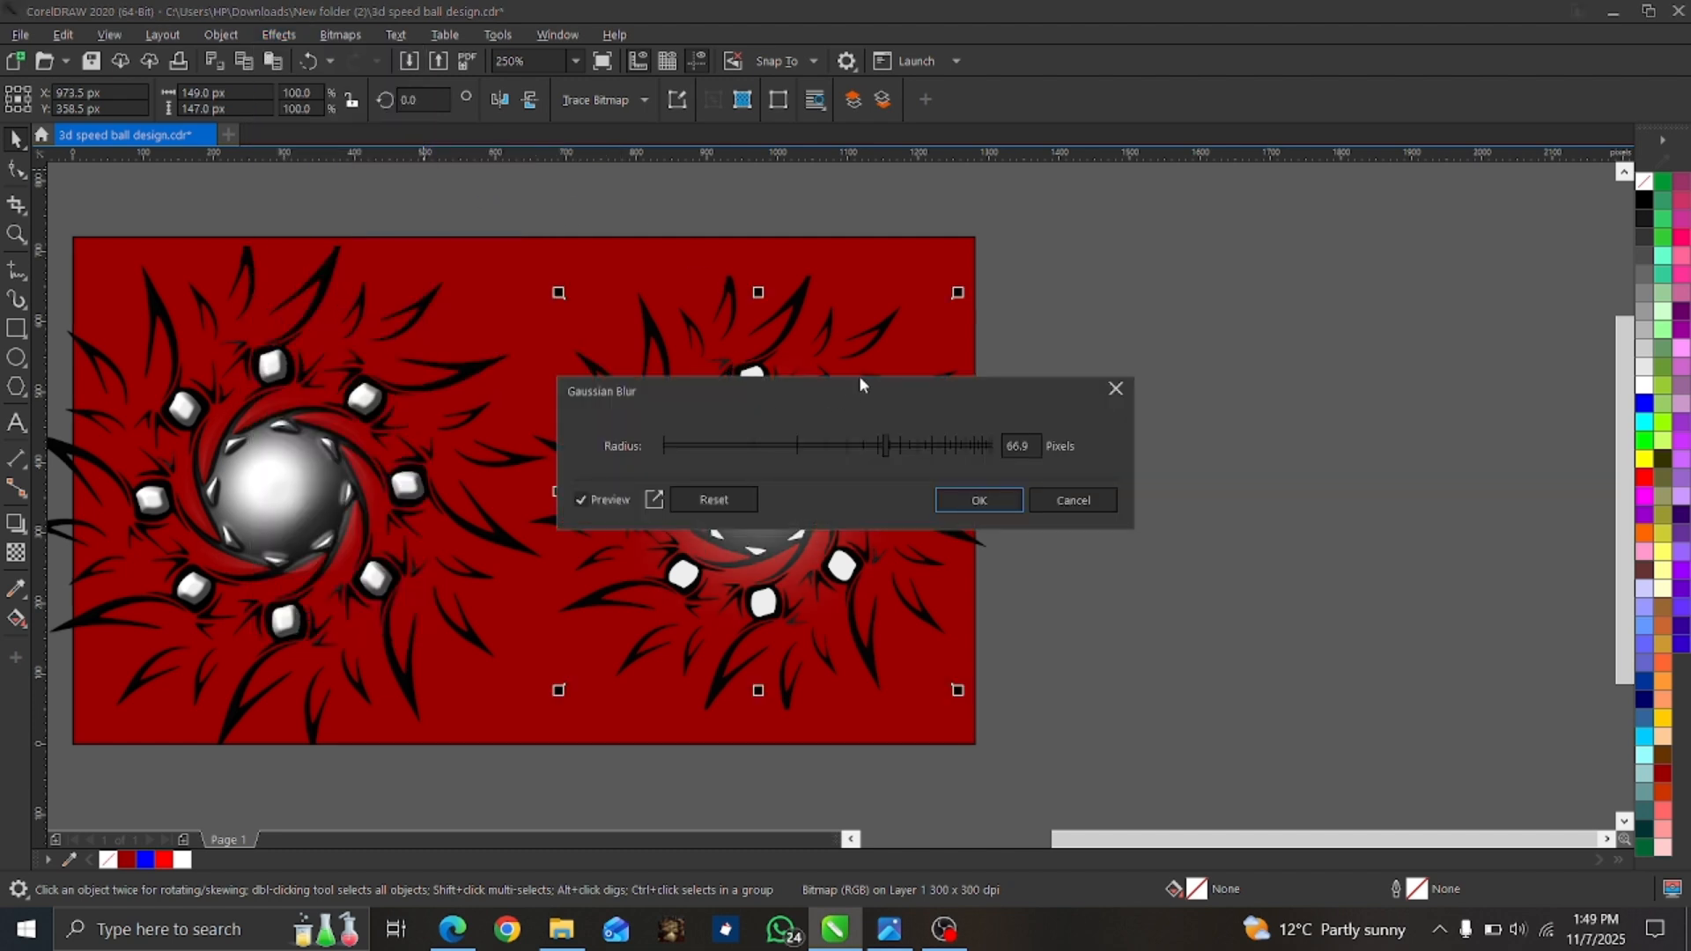
pyautogui.moveTo(862, 392); pyautogui.dragTo(1202, 377)
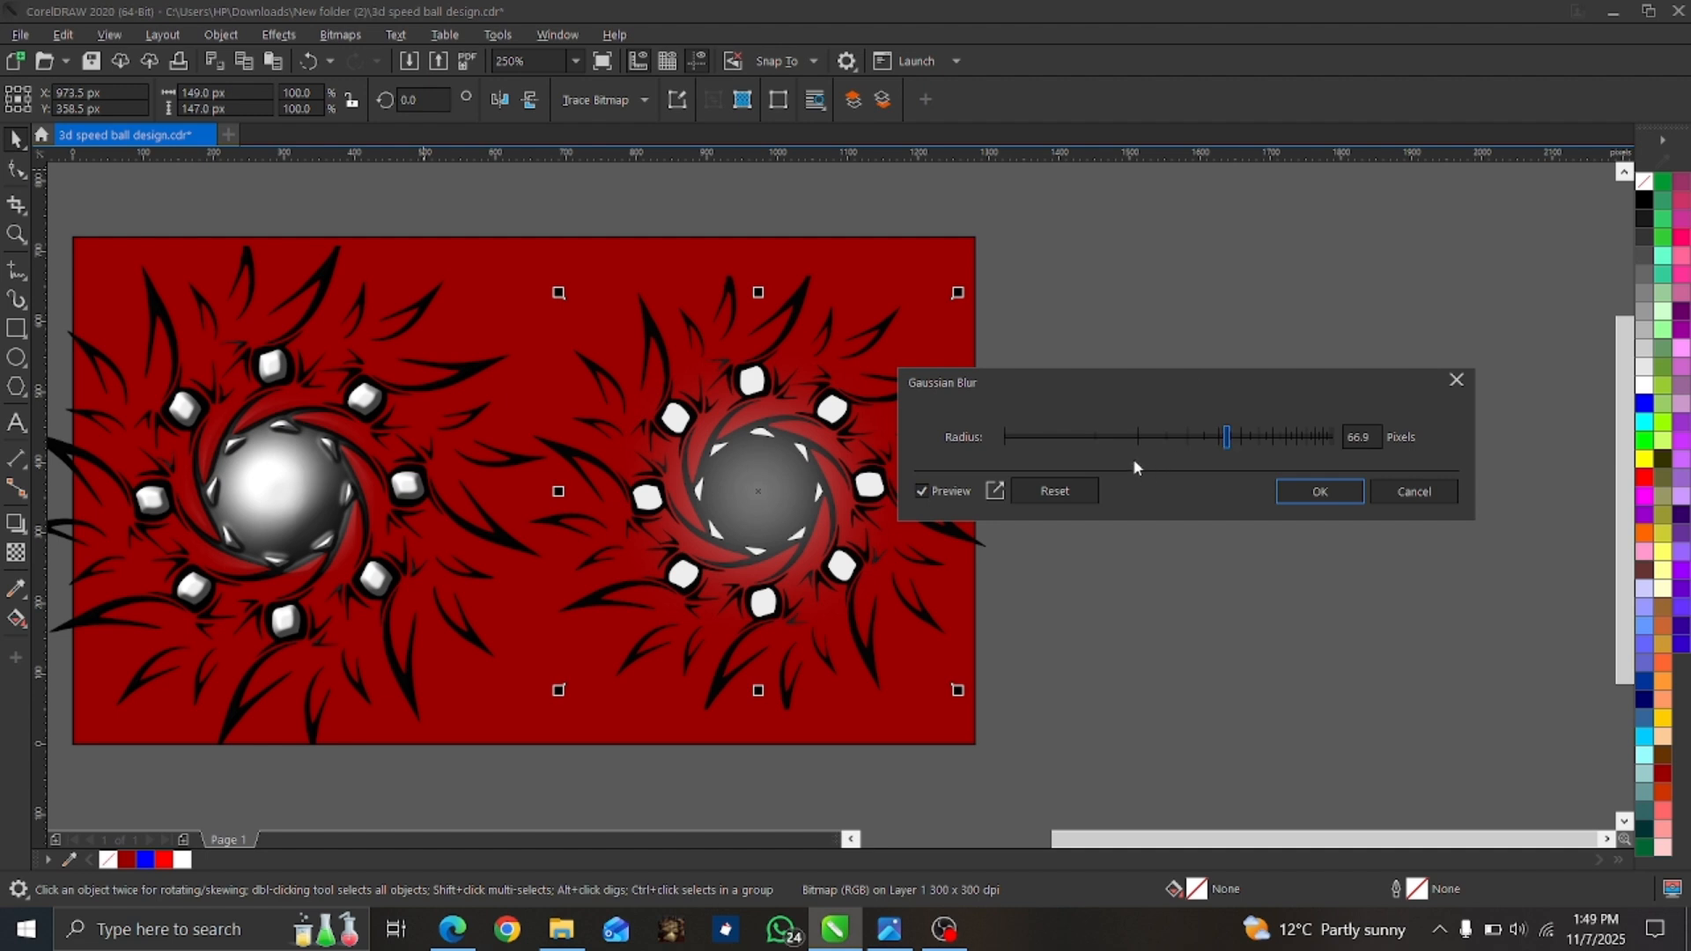
pyautogui.click(1136, 435)
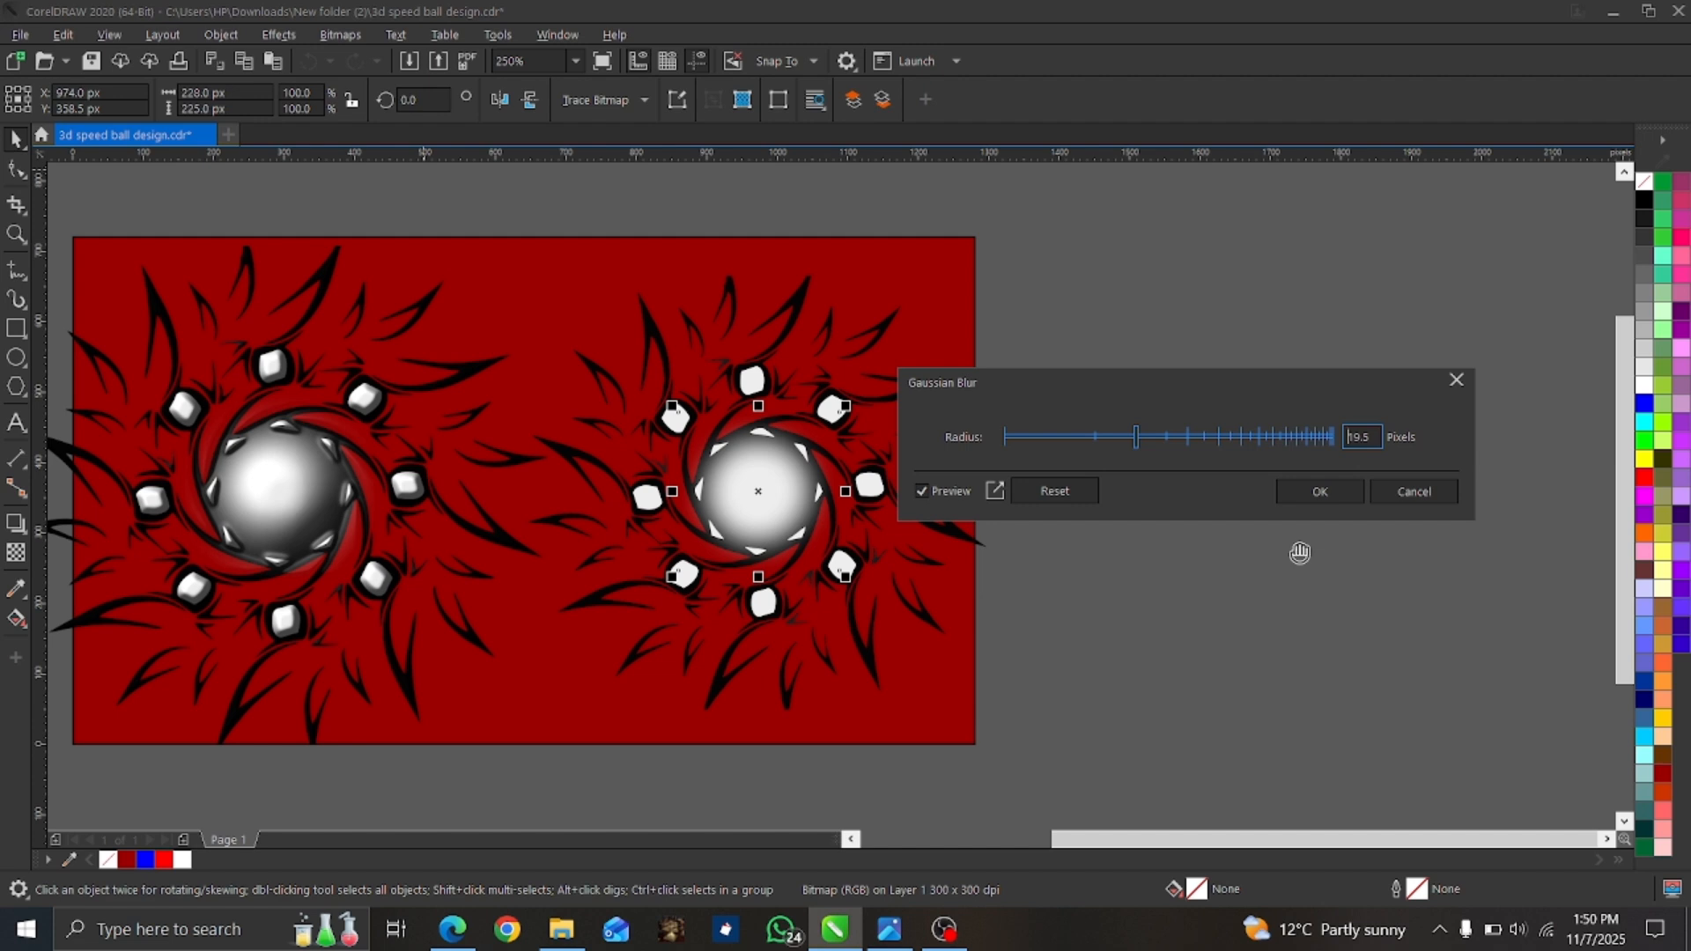
pyautogui.click(1320, 491)
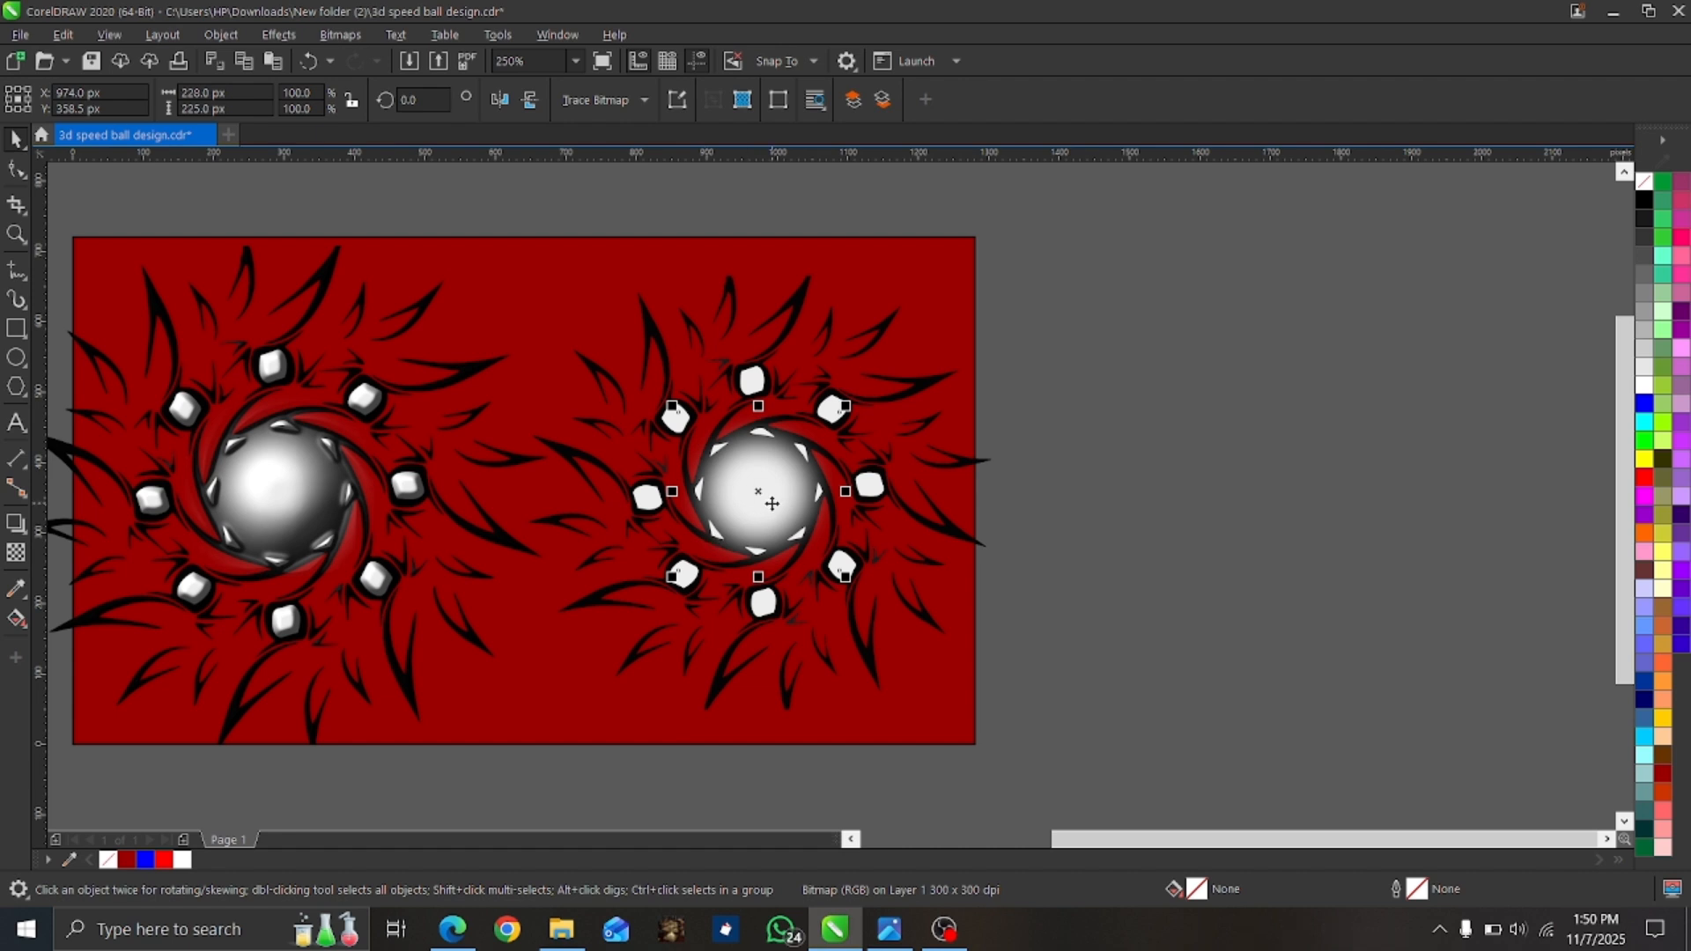
# Select together the eight small light triangular shapes around the rim of the central ball in the traced artwork.
pyautogui.scroll(2, 695, 526)
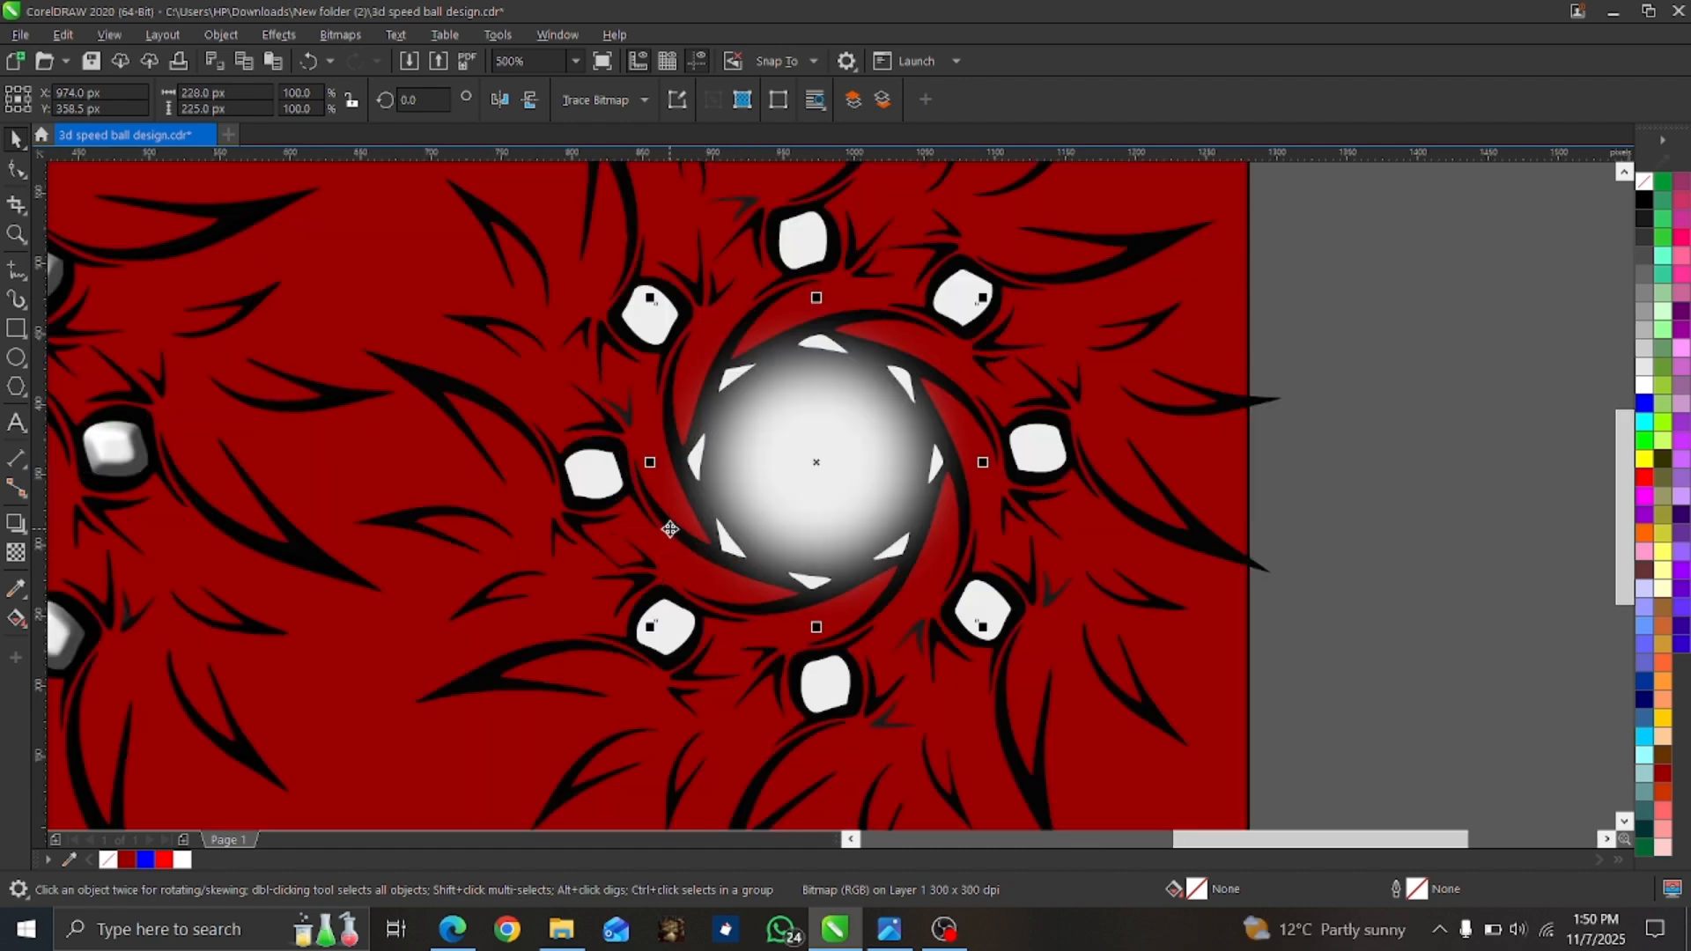
pyautogui.click(1384, 636)
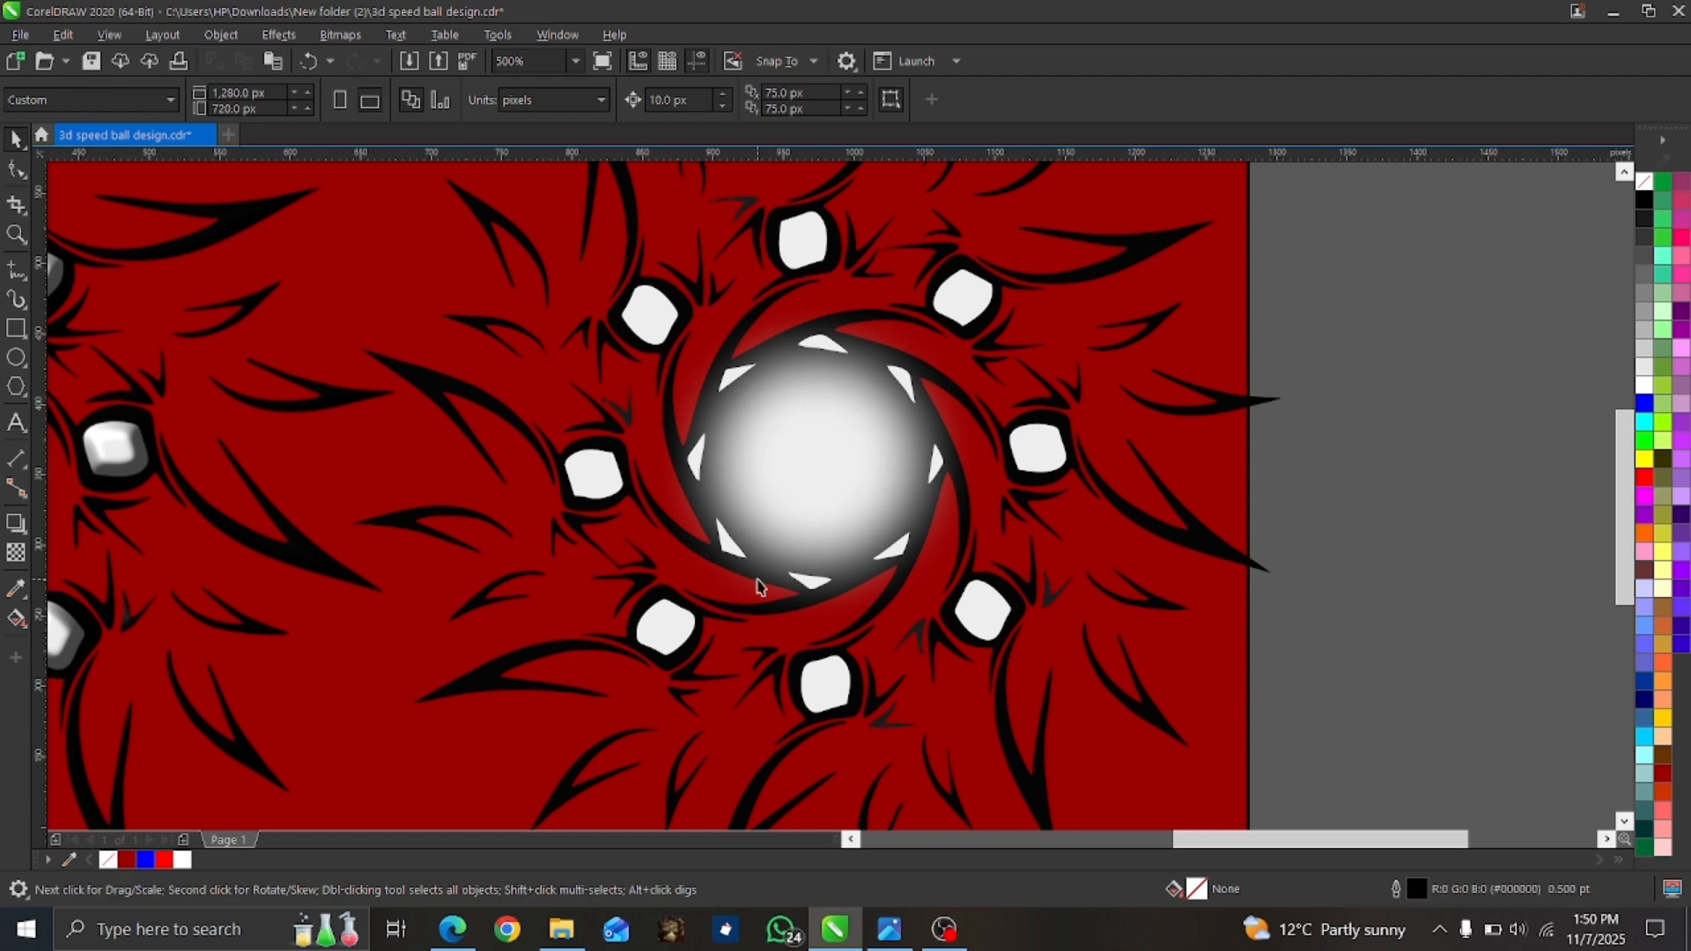
pyautogui.click(815, 594)
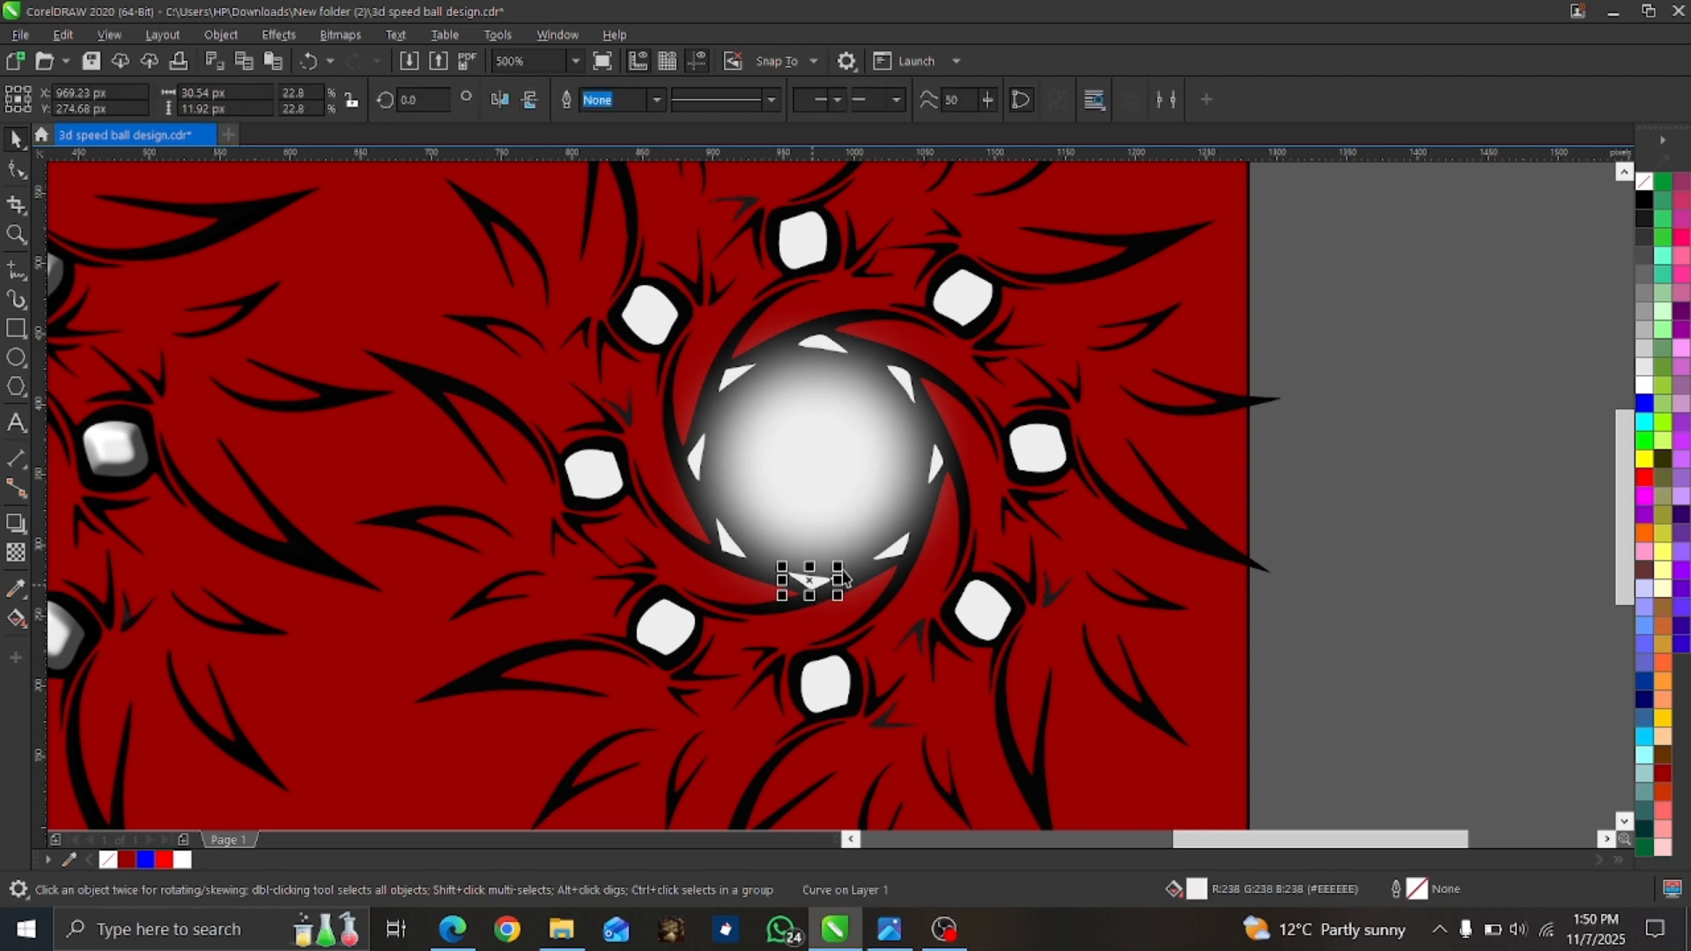
pyautogui.keyDown('shift'); pyautogui.click(941, 470); pyautogui.keyUp('shift')
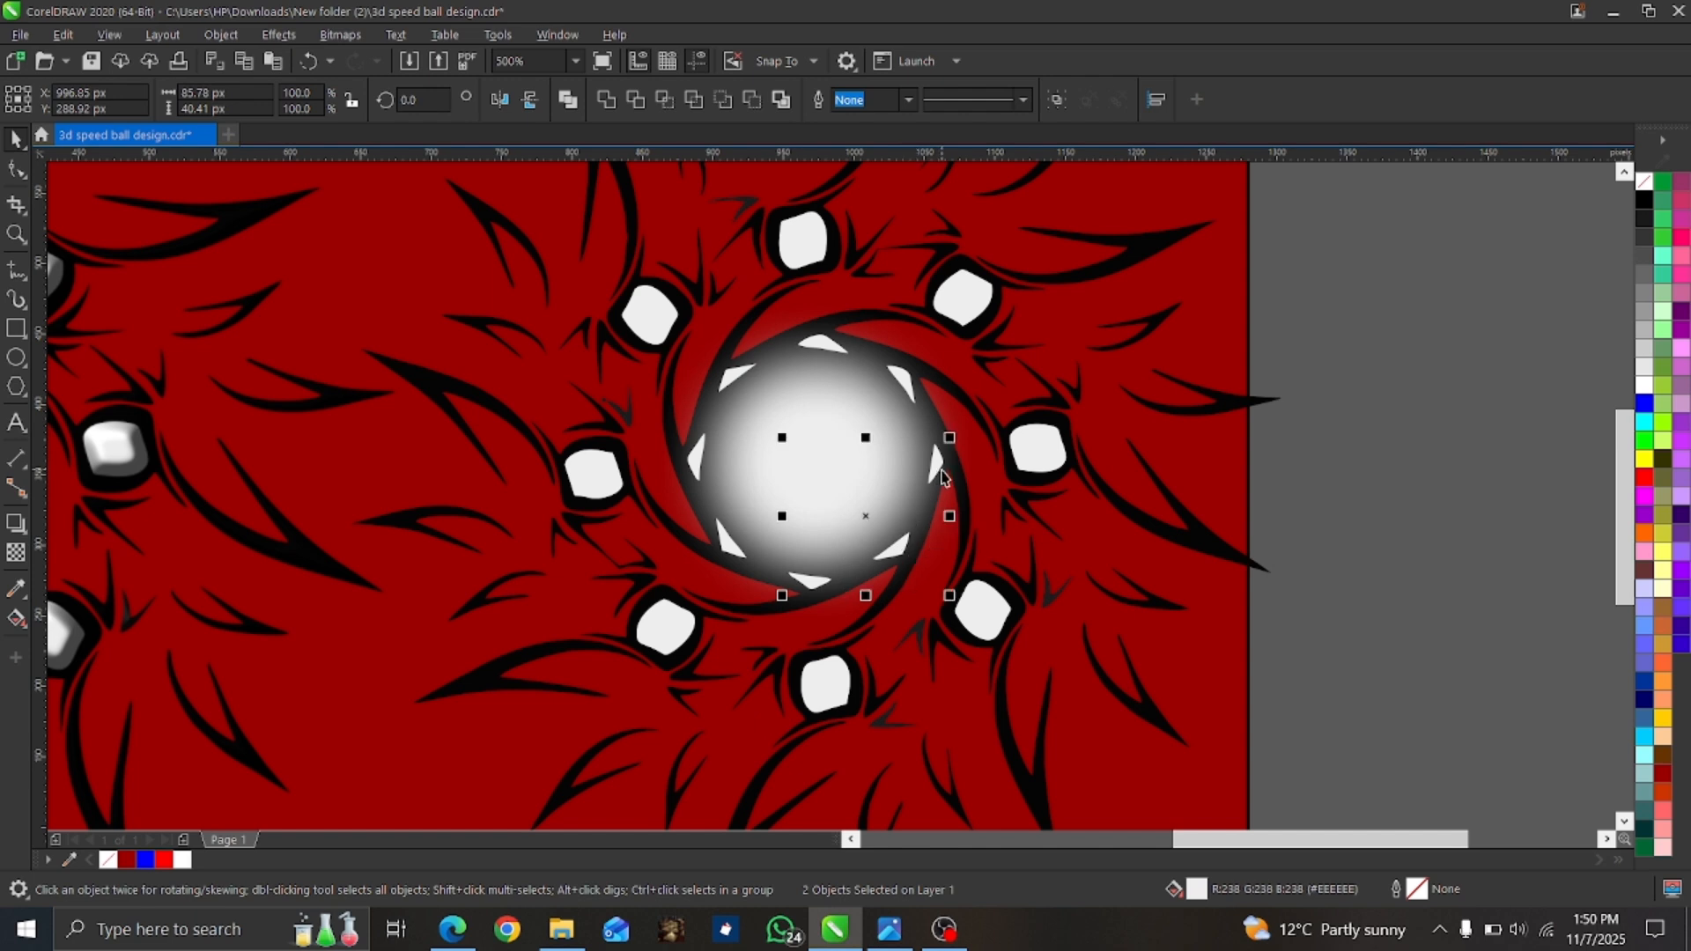
pyautogui.keyDown('shift'); pyautogui.click(903, 386); pyautogui.keyUp('shift')
pyautogui.keyDown('shift'); pyautogui.click(833, 350); pyautogui.keyUp('shift')
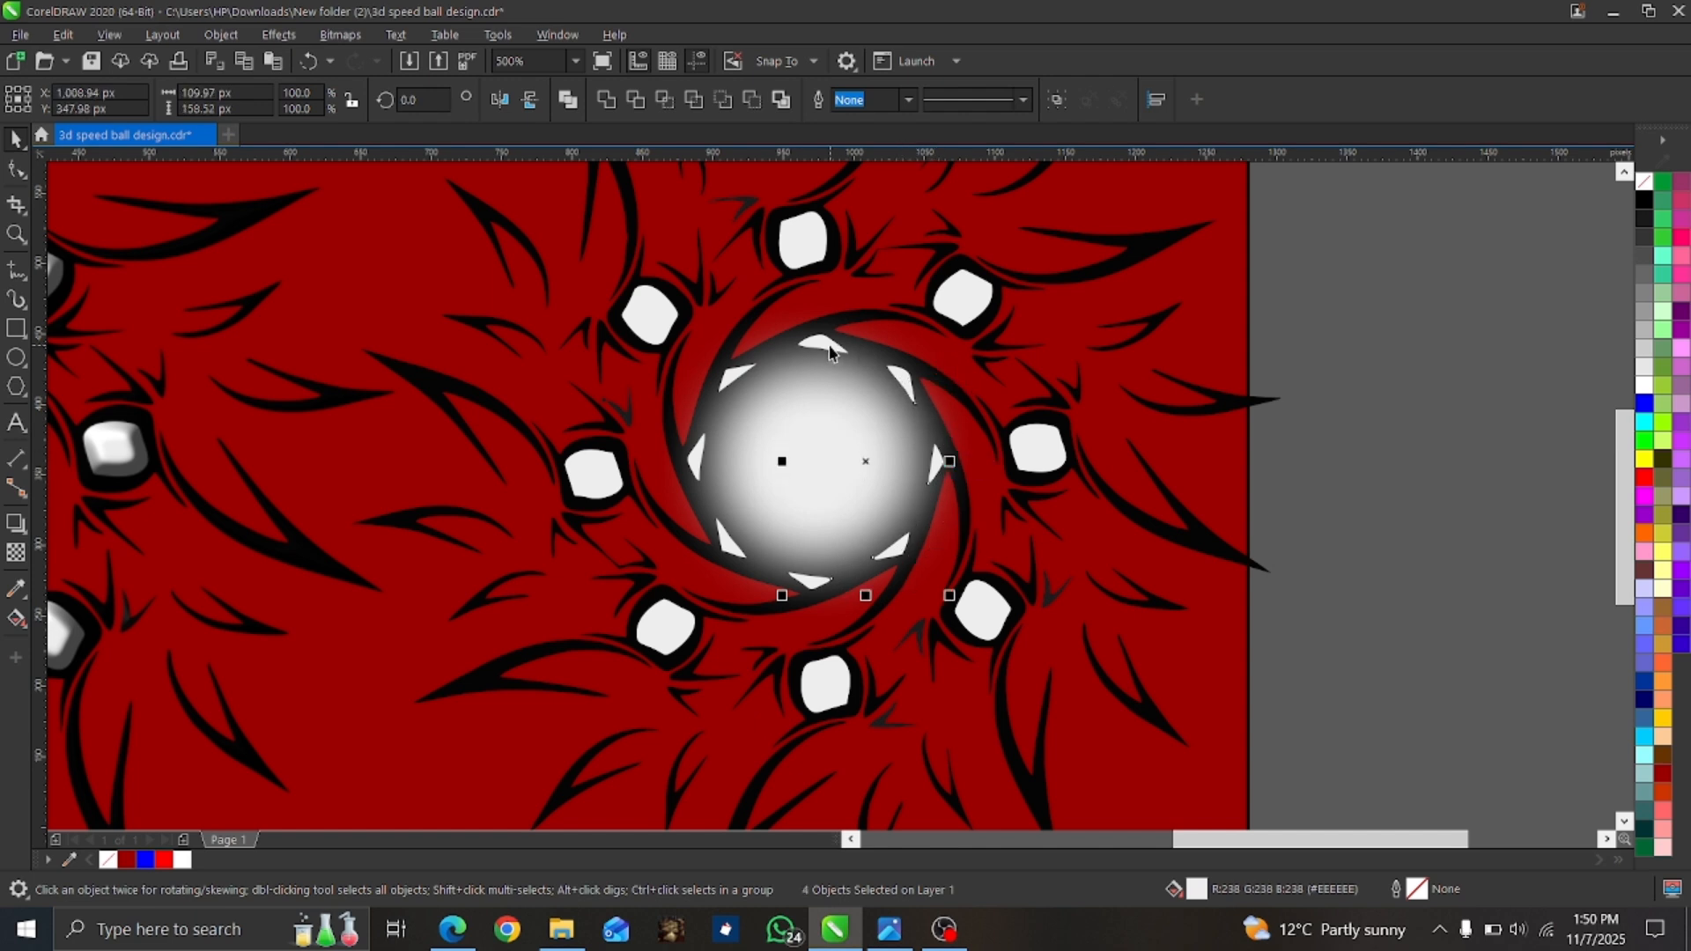
pyautogui.keyDown('shift'); pyautogui.click(736, 379); pyautogui.keyUp('shift')
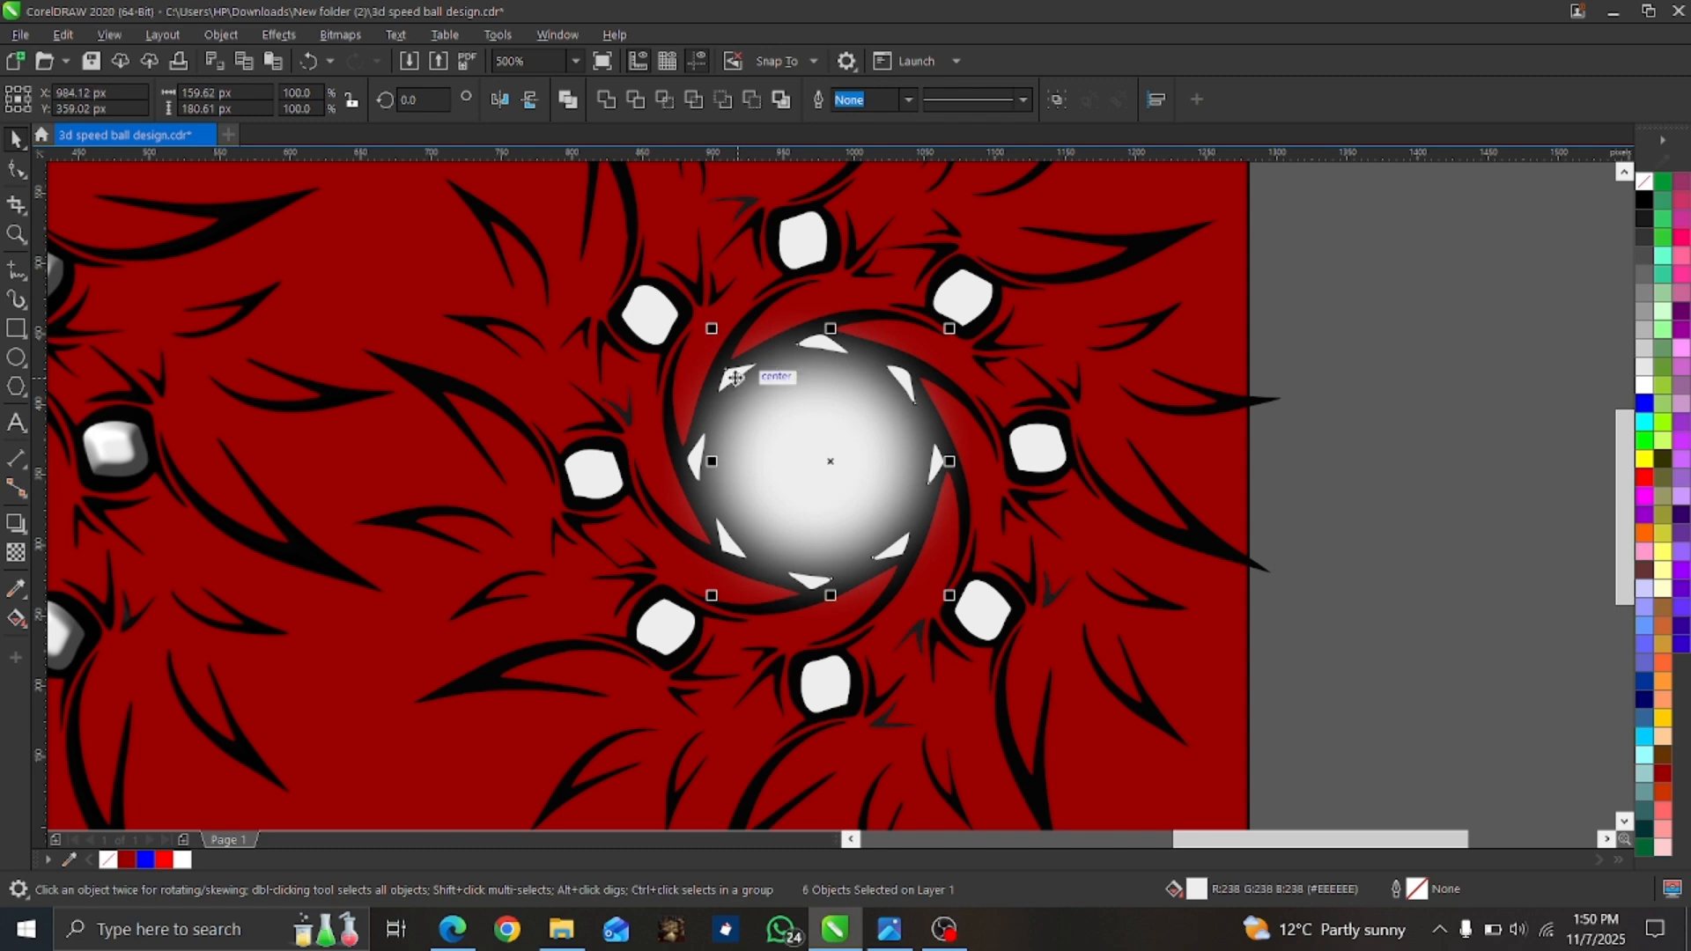
pyautogui.keyDown('shift'); pyautogui.click(702, 454); pyautogui.keyUp('shift')
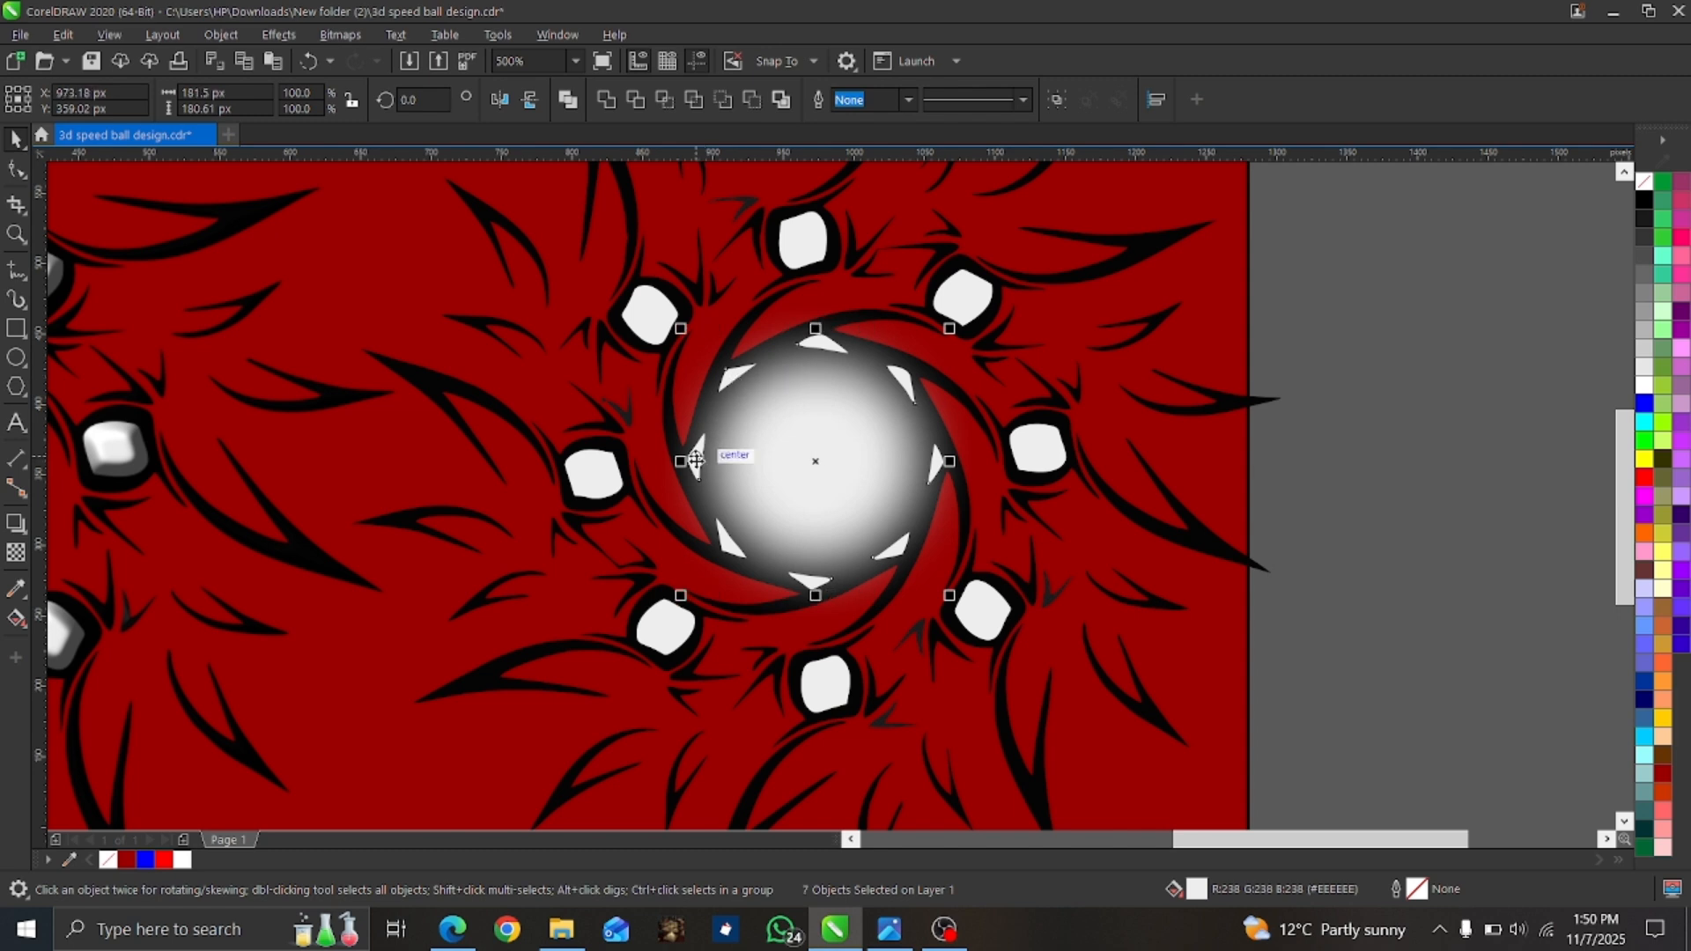
pyautogui.keyDown('shift'); pyautogui.click(732, 551); pyautogui.keyUp('shift')
# Add the black swirl ring around the central ball and the blurred ball bitmap to the selection.
pyautogui.keyDown('shift'); pyautogui.click(871, 616); pyautogui.keyUp('shift')
pyautogui.keyDown('shift'); pyautogui.click(872, 617); pyautogui.keyUp('shift')
pyautogui.keyDown('shift'); pyautogui.click(835, 641); pyautogui.keyUp('shift')
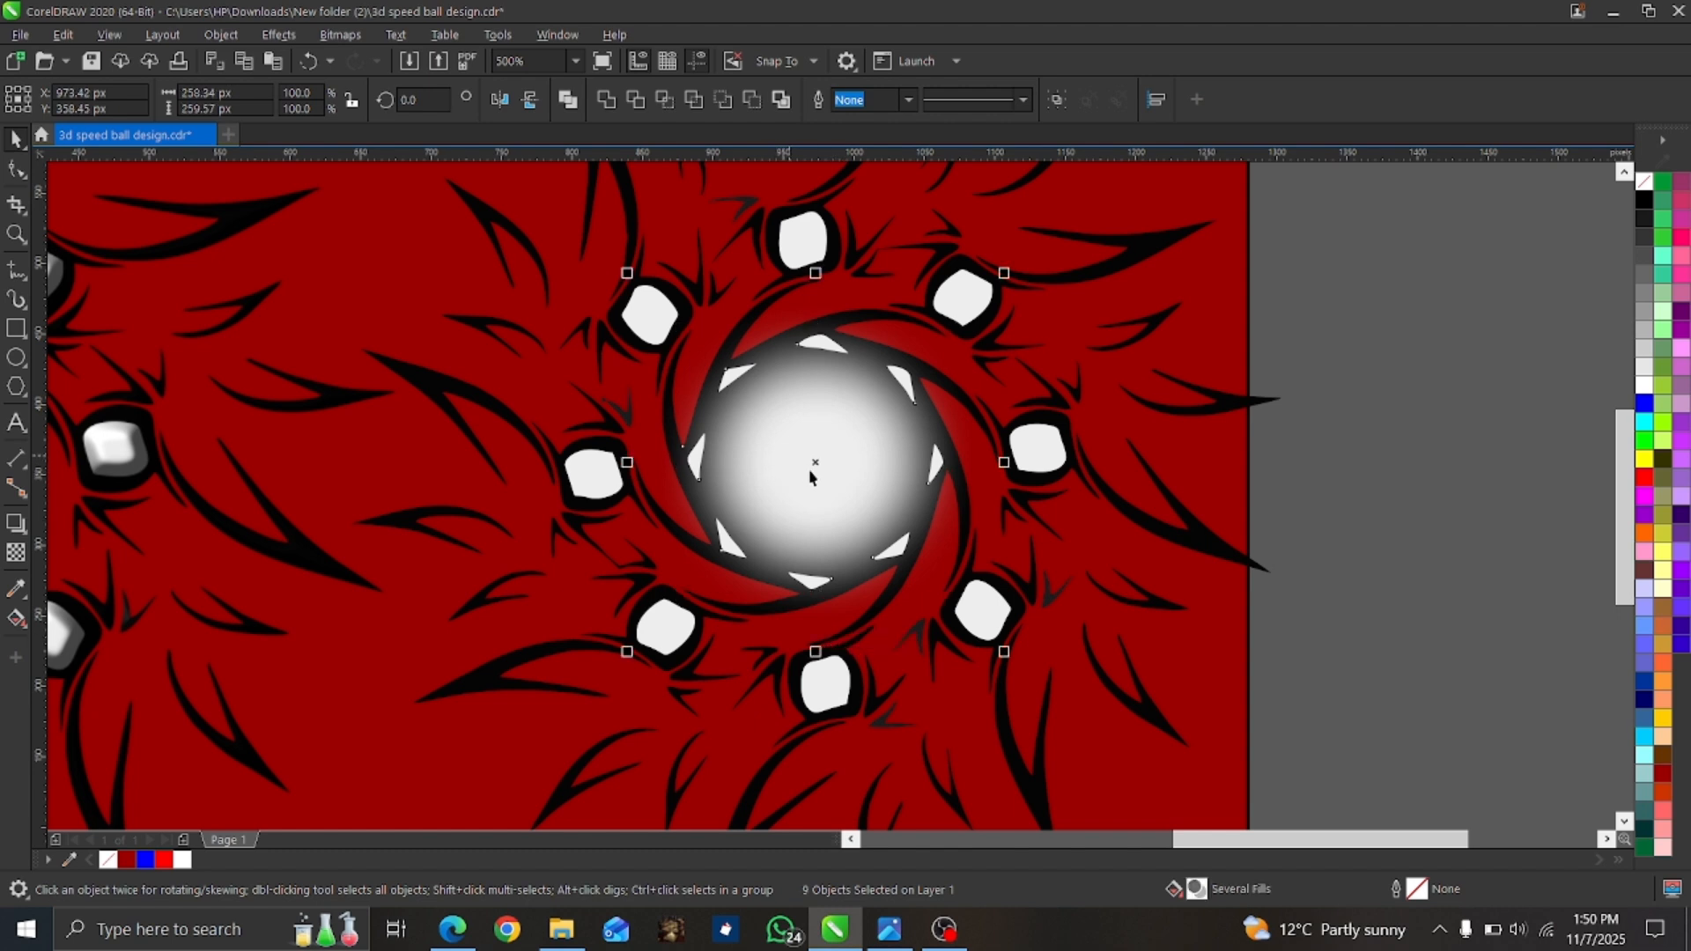
pyautogui.keyDown('shift'); pyautogui.click(853, 490); pyautogui.keyUp('shift')
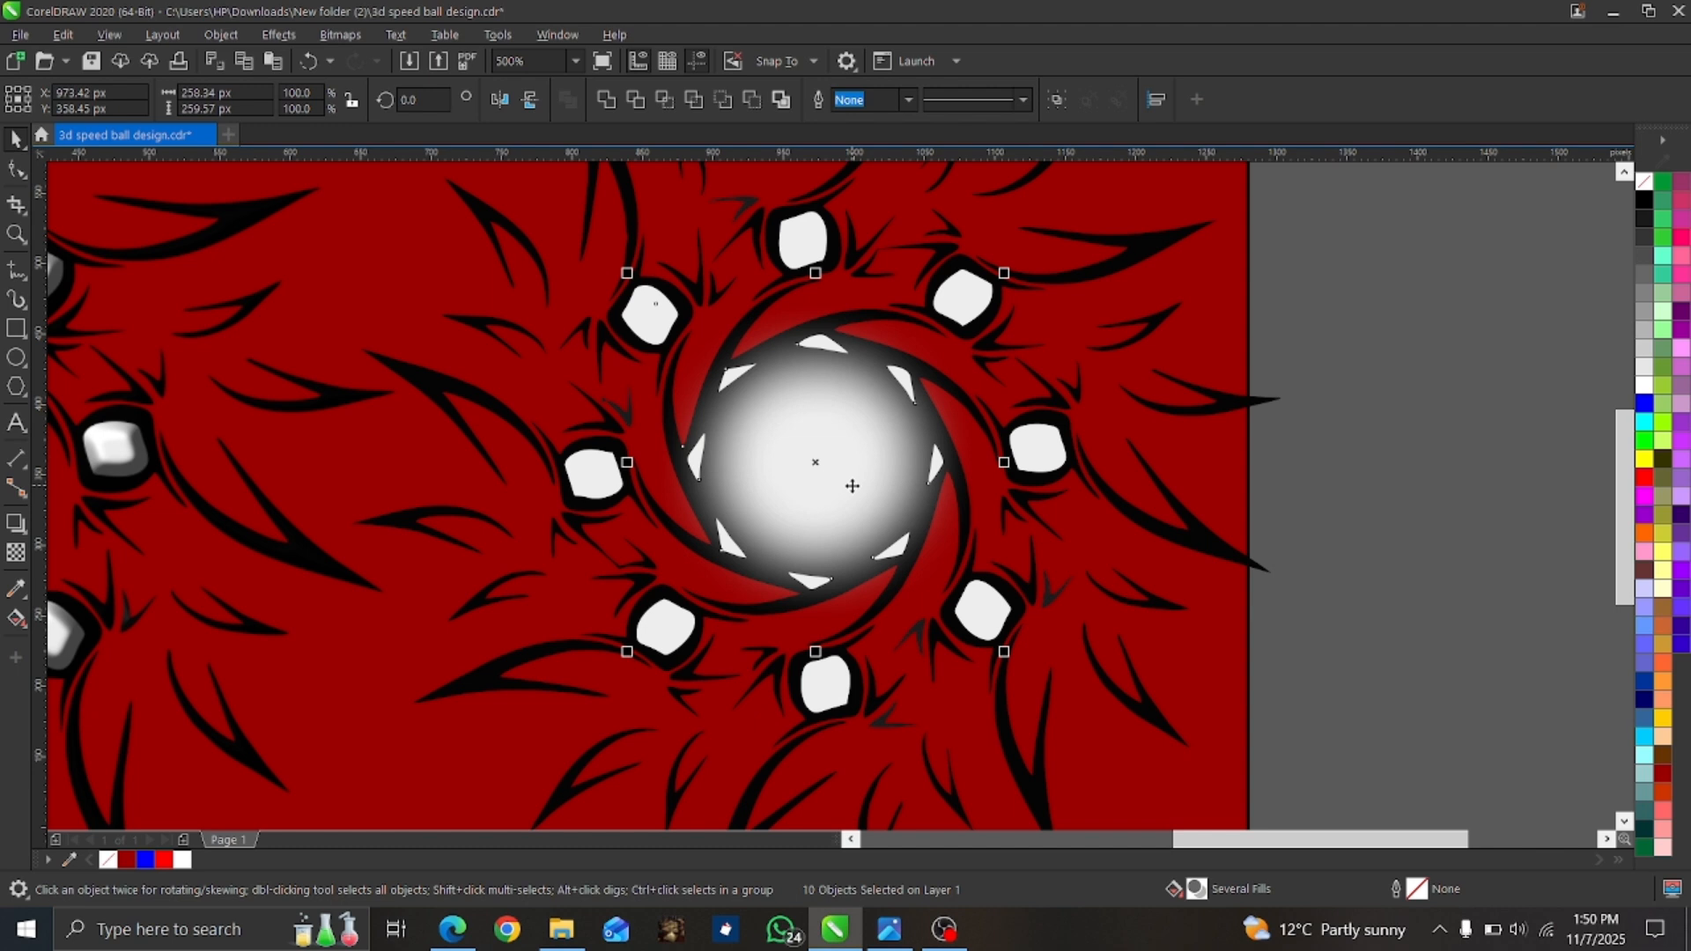
# Add the eight light gem shapes surrounding the central ball to the selection, leaving out their black frames.
pyautogui.keyDown('shift'); pyautogui.click(859, 694); pyautogui.keyUp('shift')
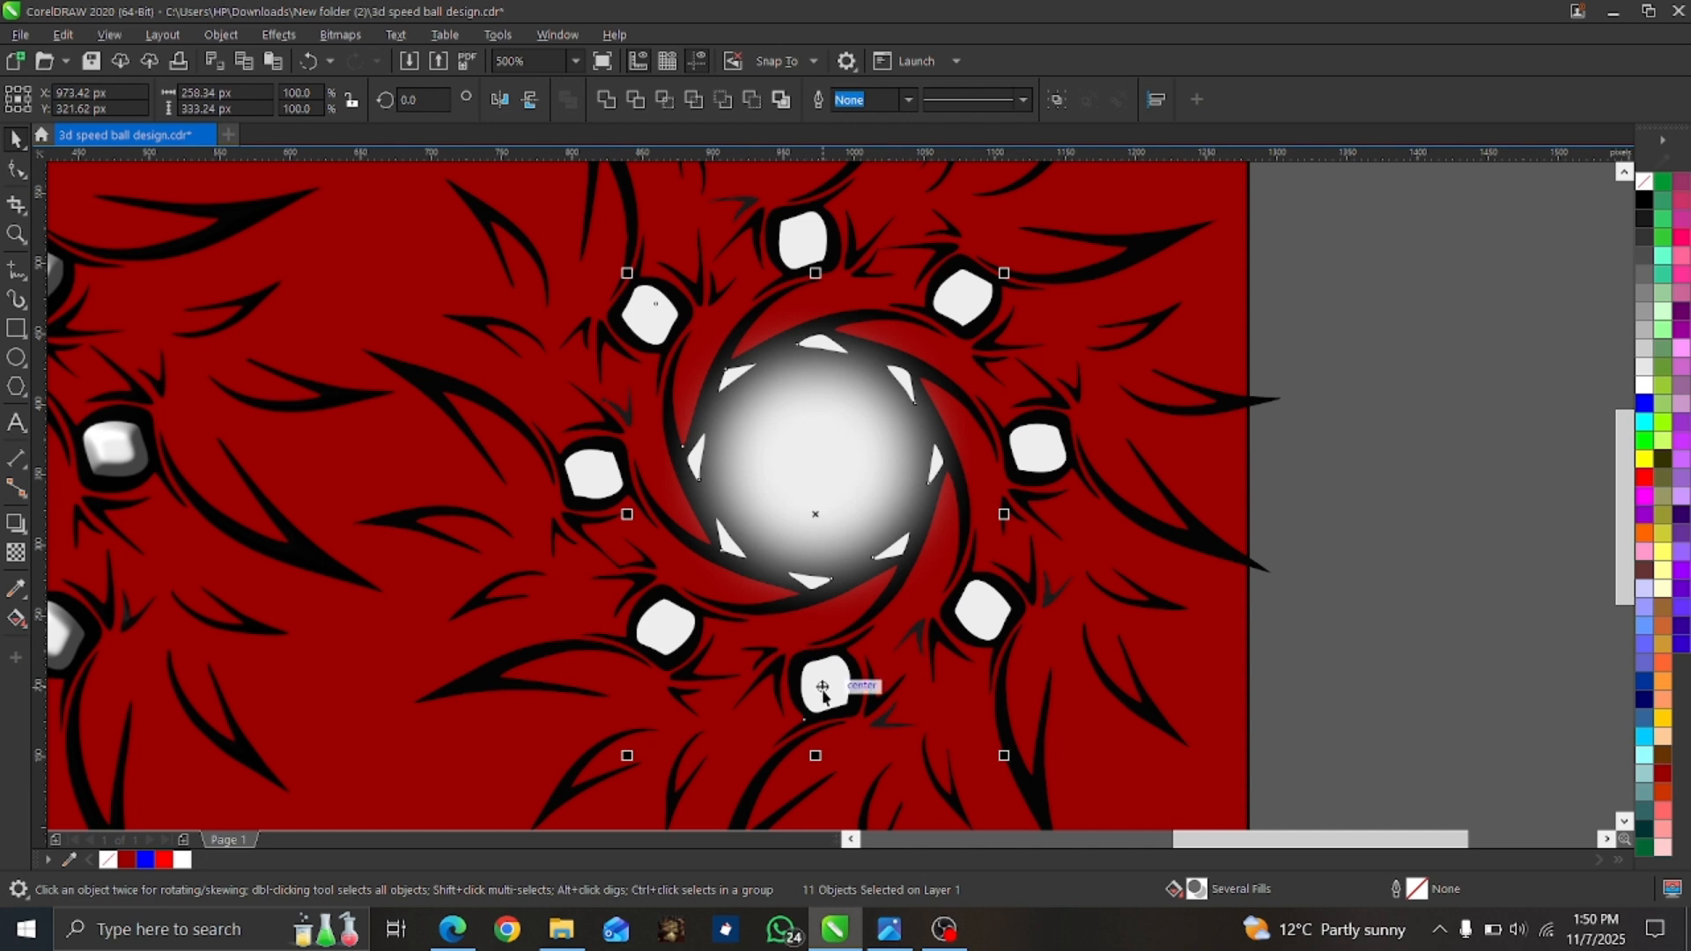
pyautogui.keyDown('shift'); pyautogui.click(825, 696); pyautogui.keyUp('shift')
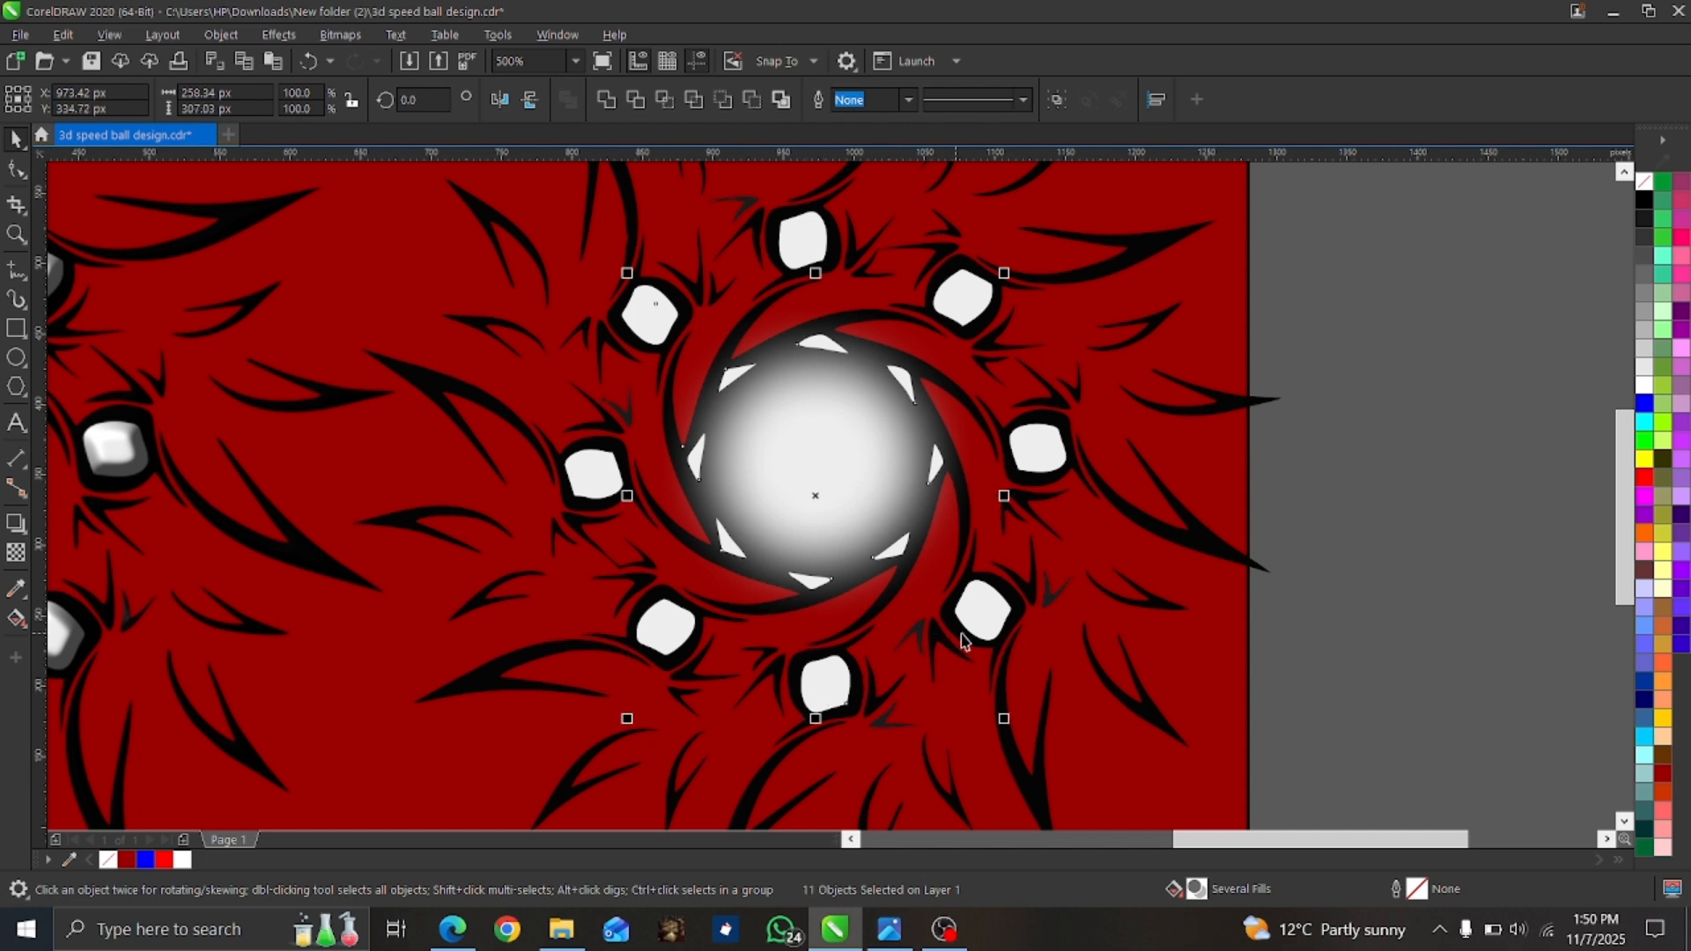
pyautogui.keyDown('shift'); pyautogui.click(1005, 610); pyautogui.keyUp('shift')
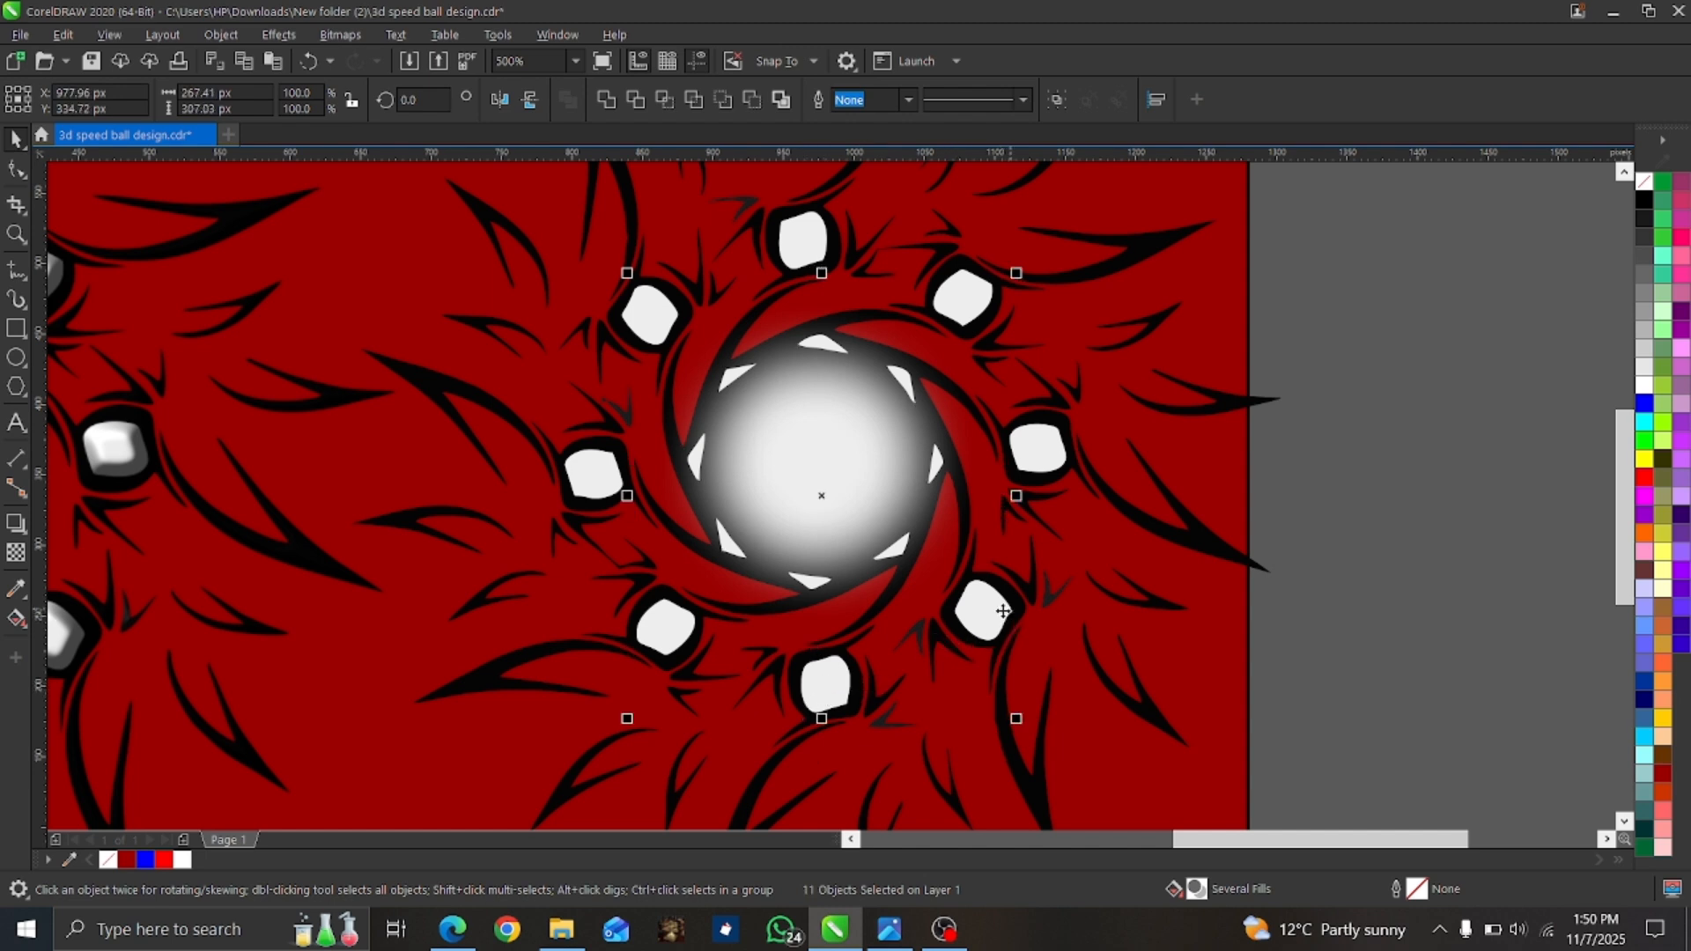
pyautogui.keyDown('shift'); pyautogui.click(1047, 449); pyautogui.keyUp('shift')
pyautogui.keyDown('shift'); pyautogui.click(967, 280); pyautogui.keyUp('shift')
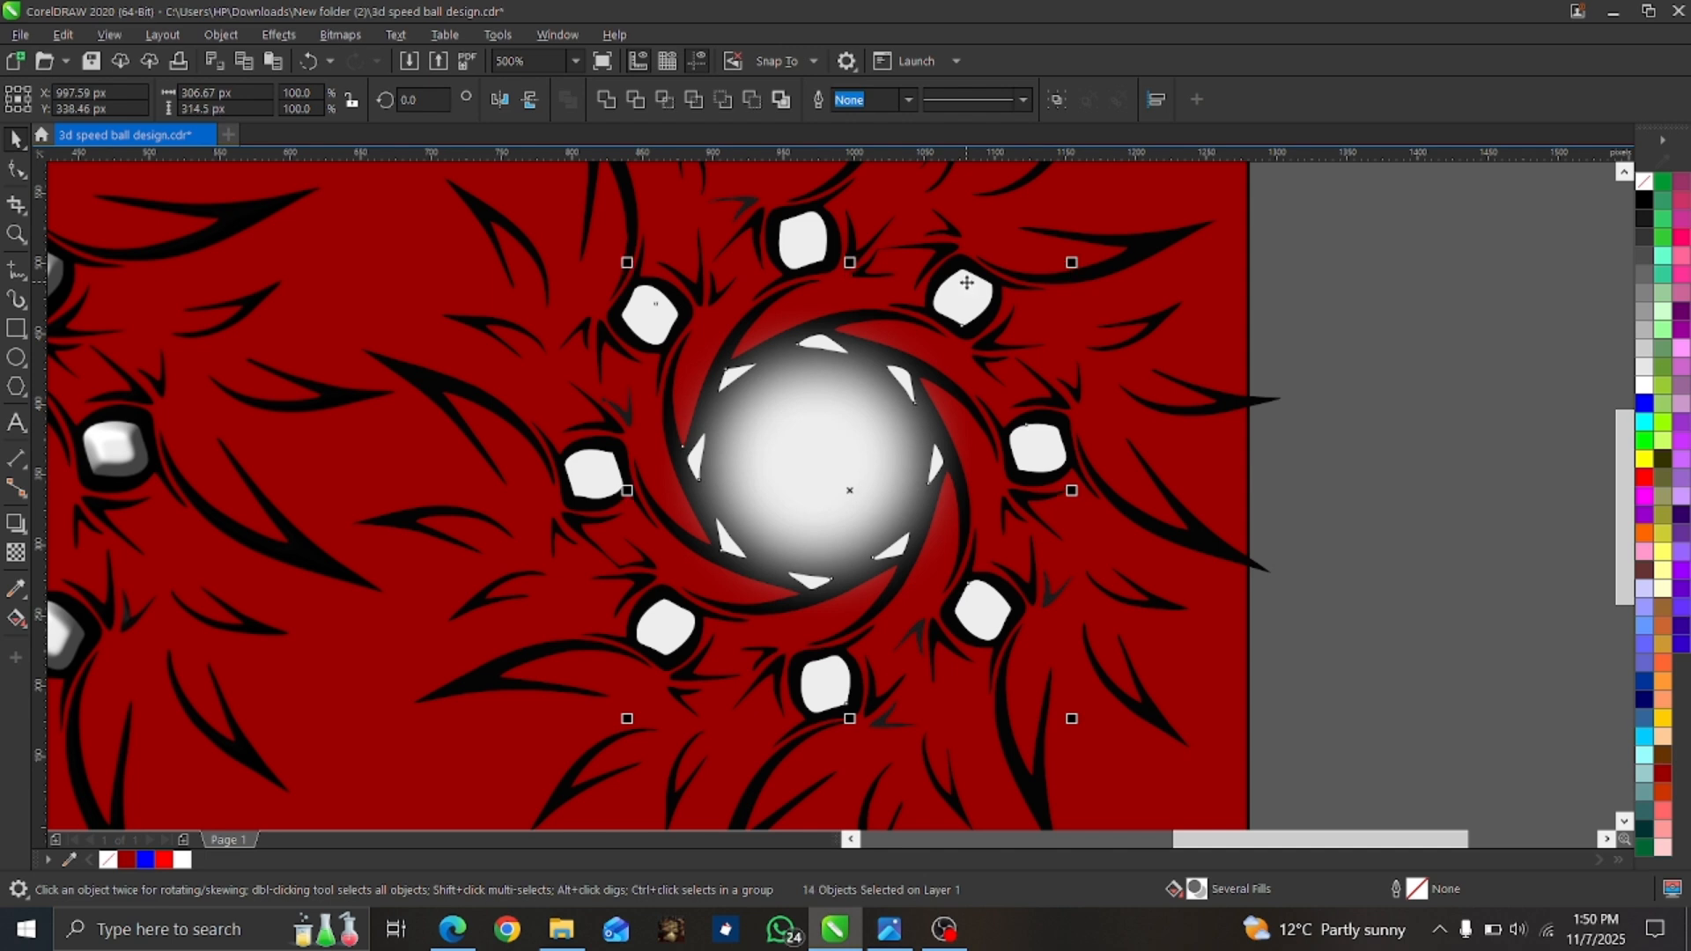
pyautogui.keyDown('shift'); pyautogui.click(654, 310); pyautogui.keyUp('shift')
pyautogui.keyDown('shift'); pyautogui.click(596, 484); pyautogui.keyUp('shift')
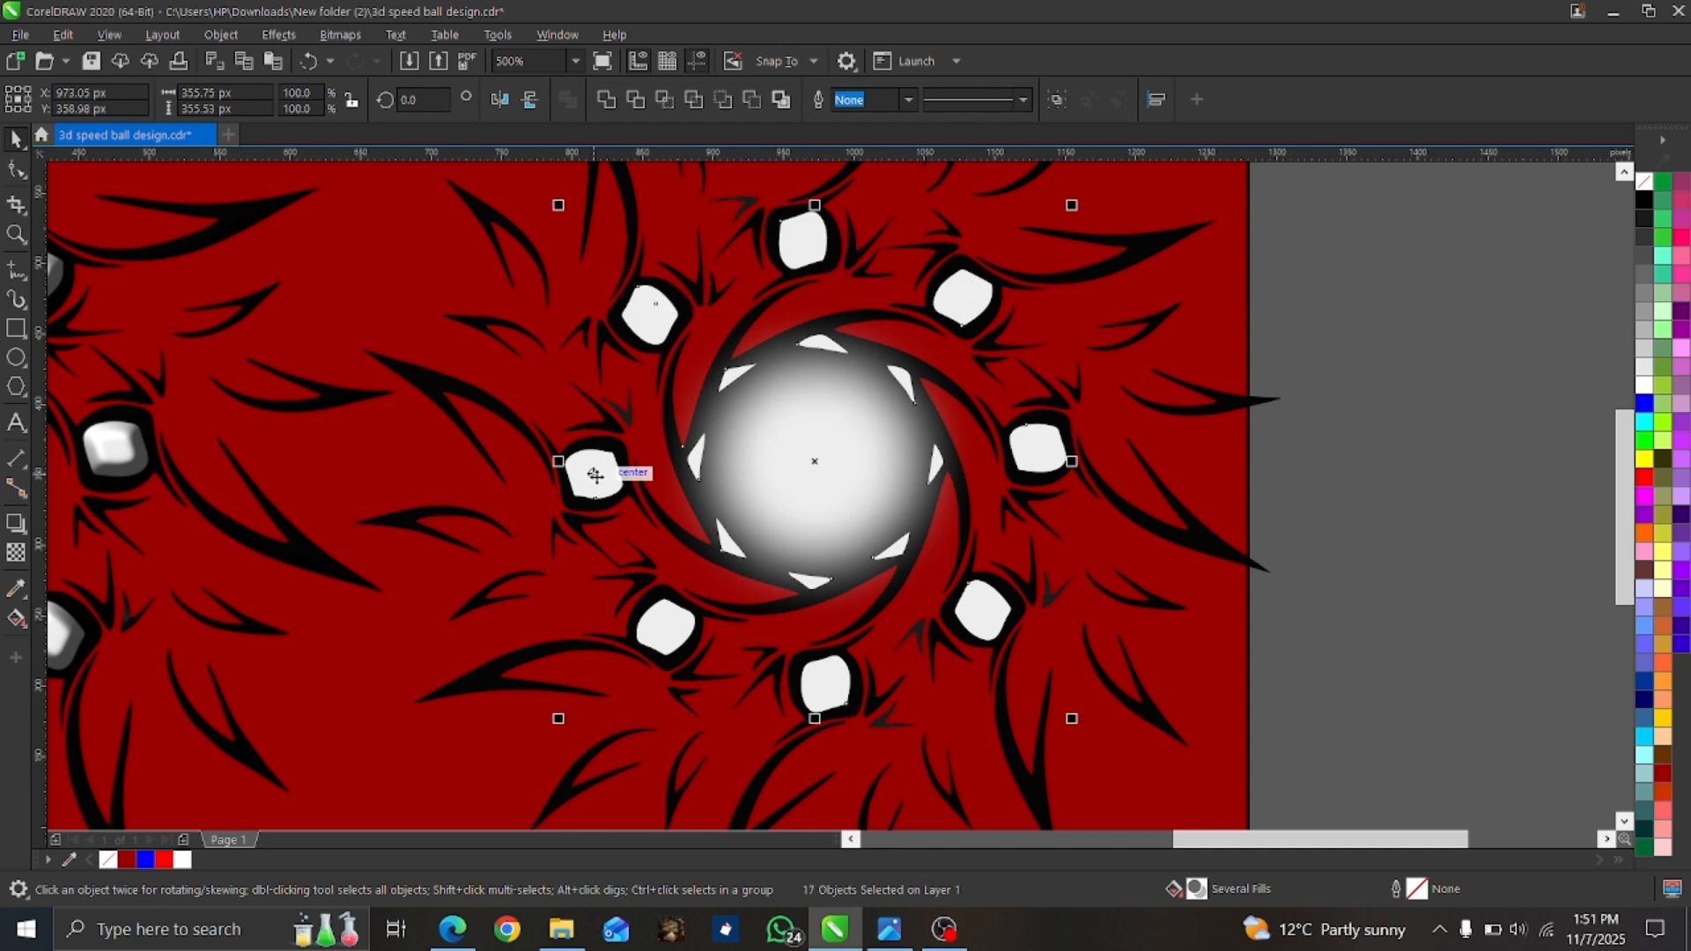
pyautogui.keyDown('shift'); pyautogui.click(663, 630); pyautogui.keyUp('shift')
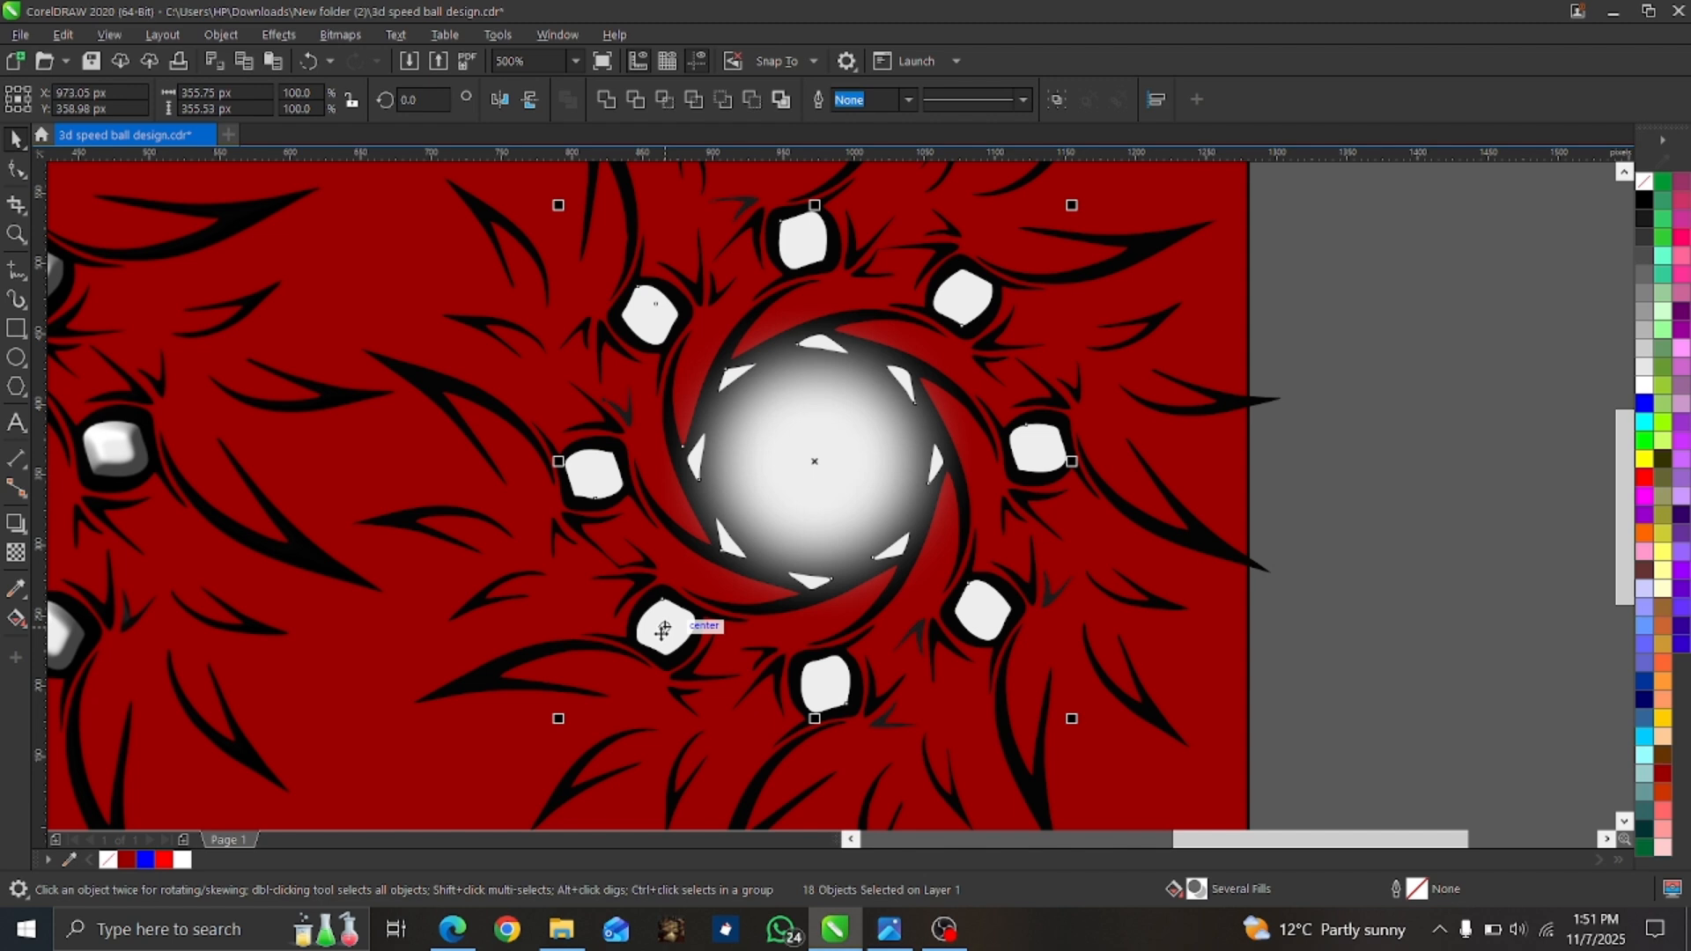
# Convert the selected shapes to one 300 dpi RGB Color (24-bit) bitmap with anti-aliasing and a transparent background.
pyautogui.click(339, 35)
pyautogui.click(358, 56)
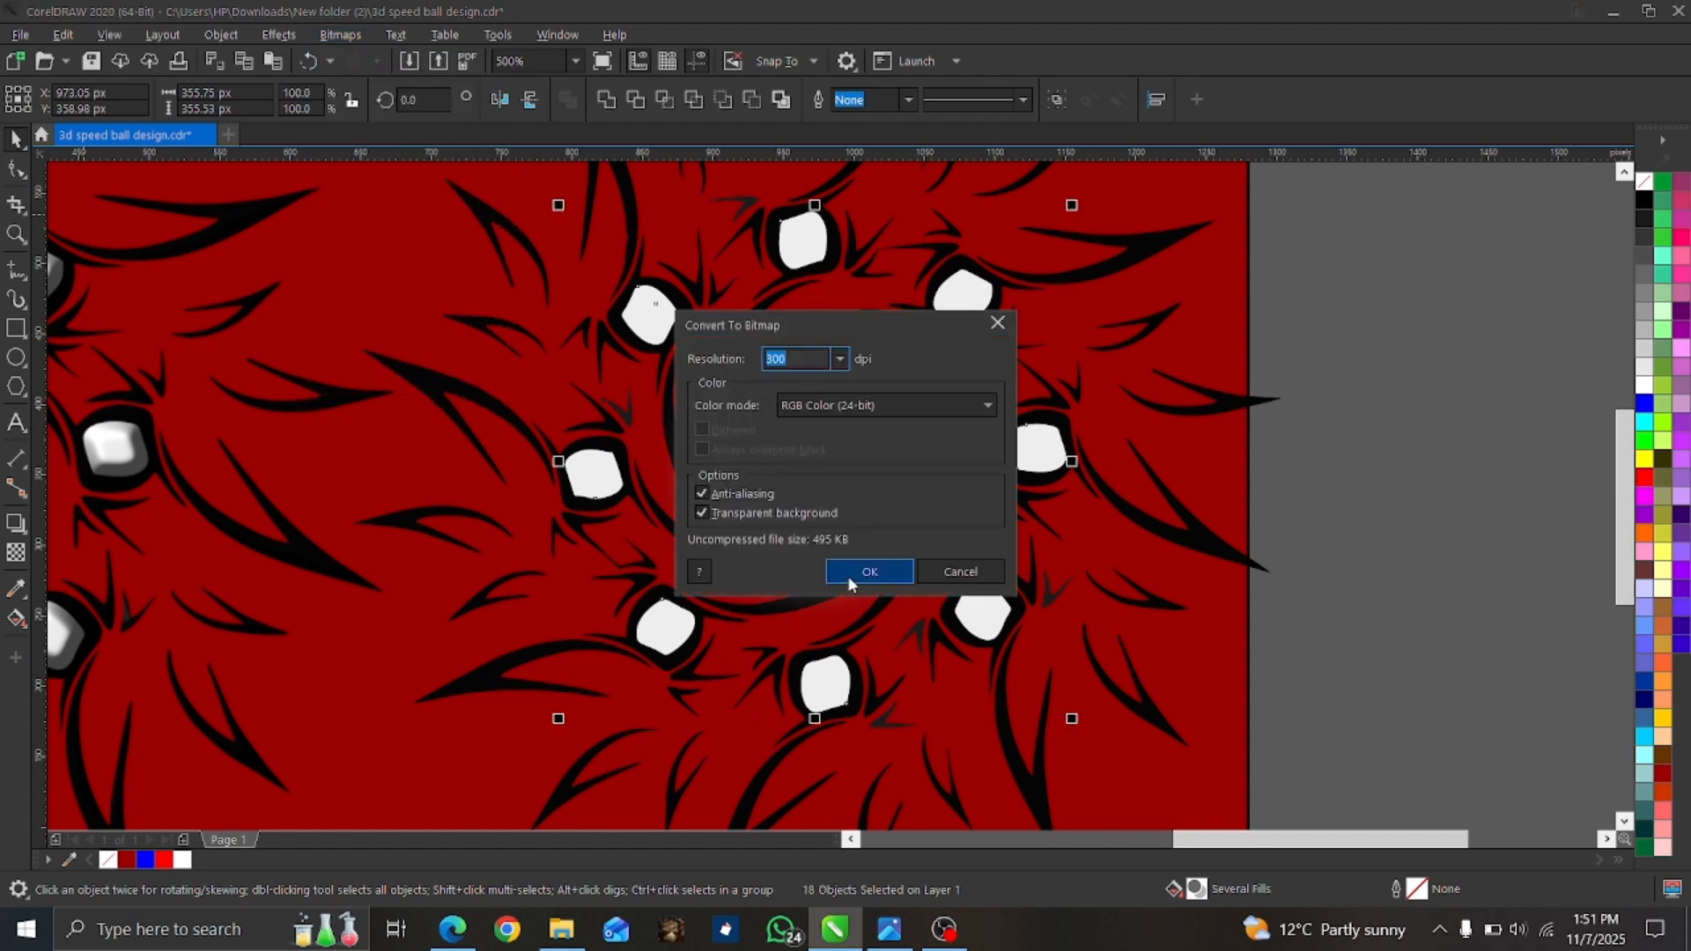
pyautogui.click(864, 577)
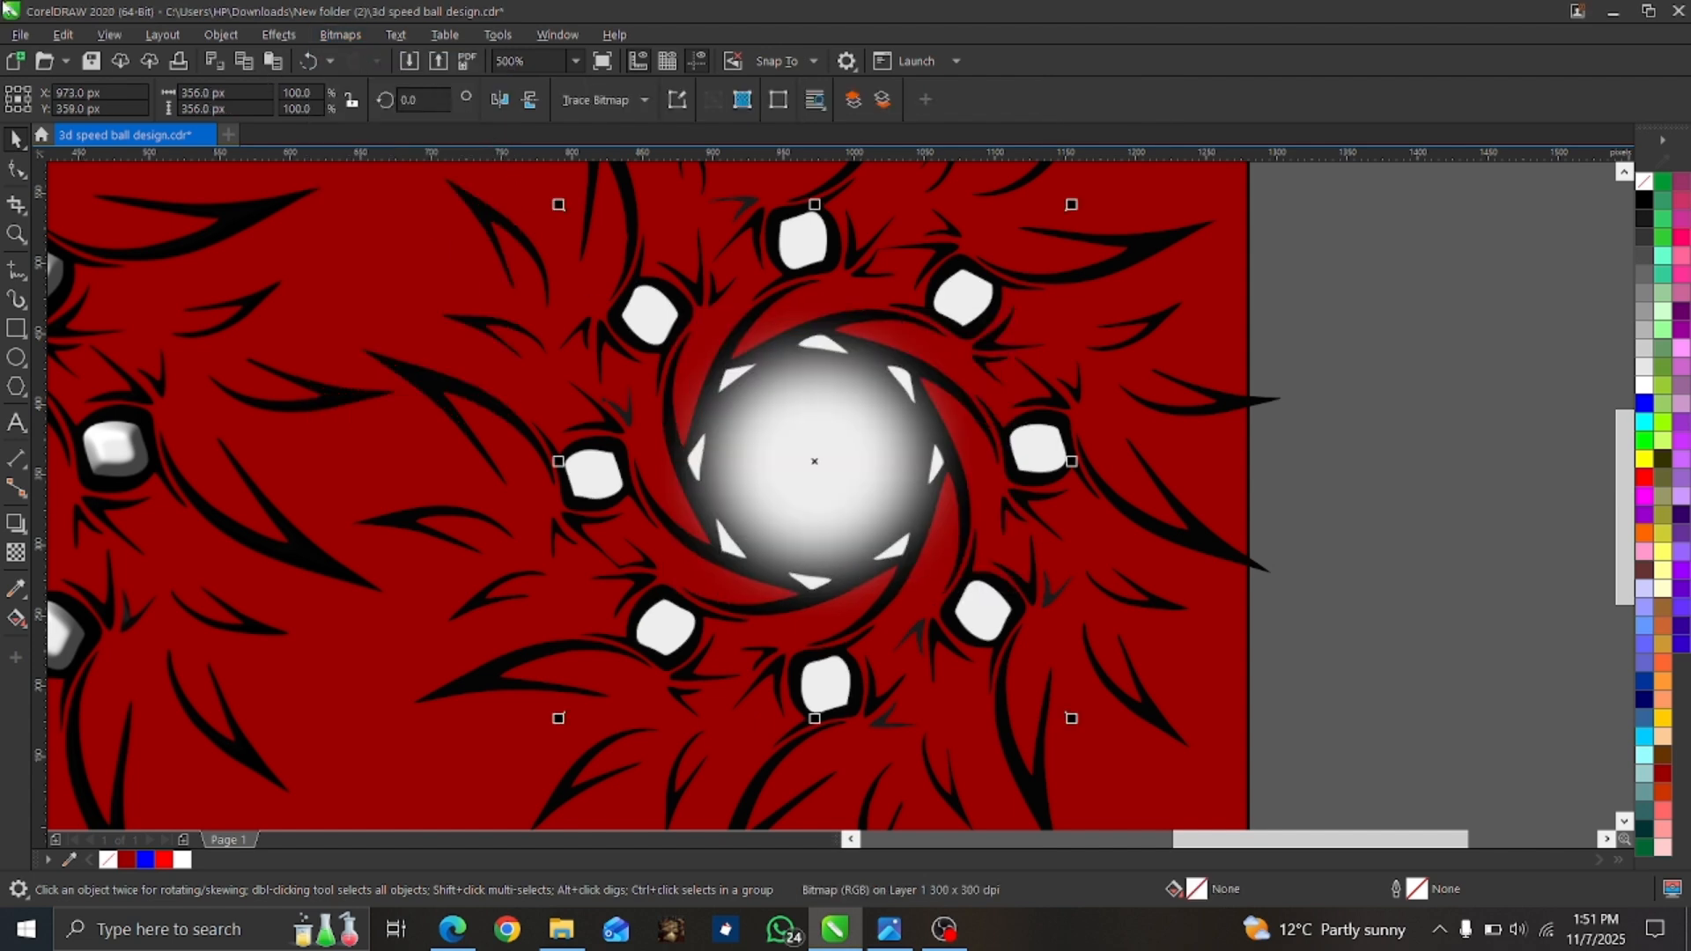
# Apply the Plastic texture to the combined bitmap with highlight 0, depth 35, smoothness 34, light direction 315° and white light.
pyautogui.click(279, 35)
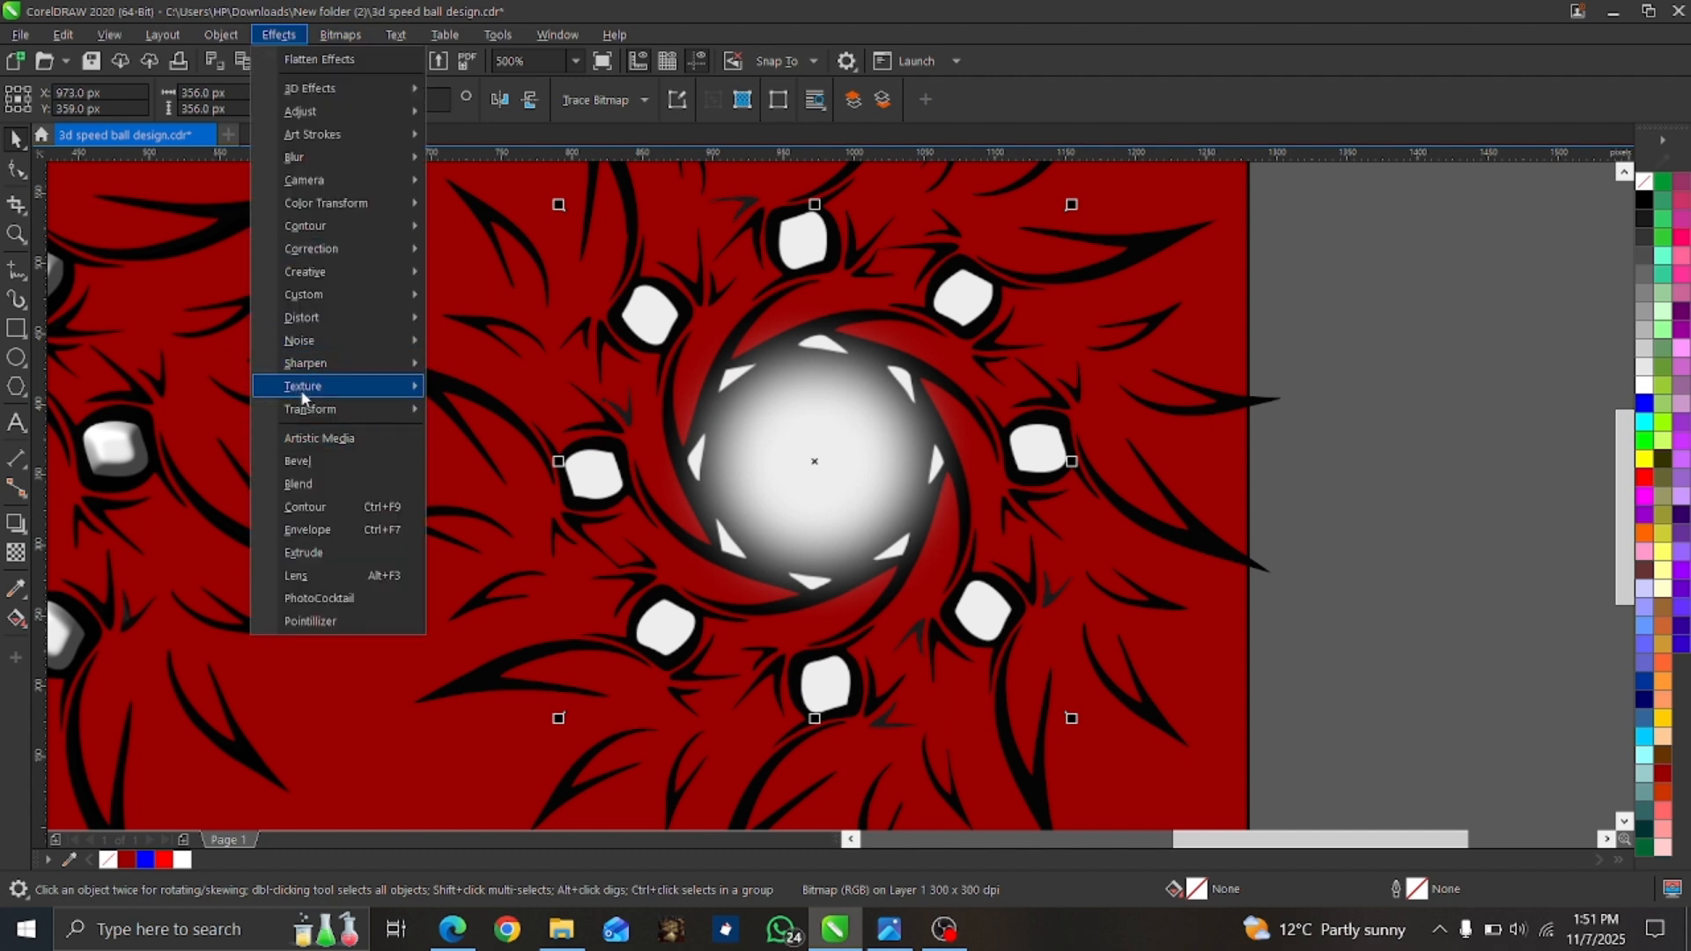
pyautogui.moveTo(303, 397)
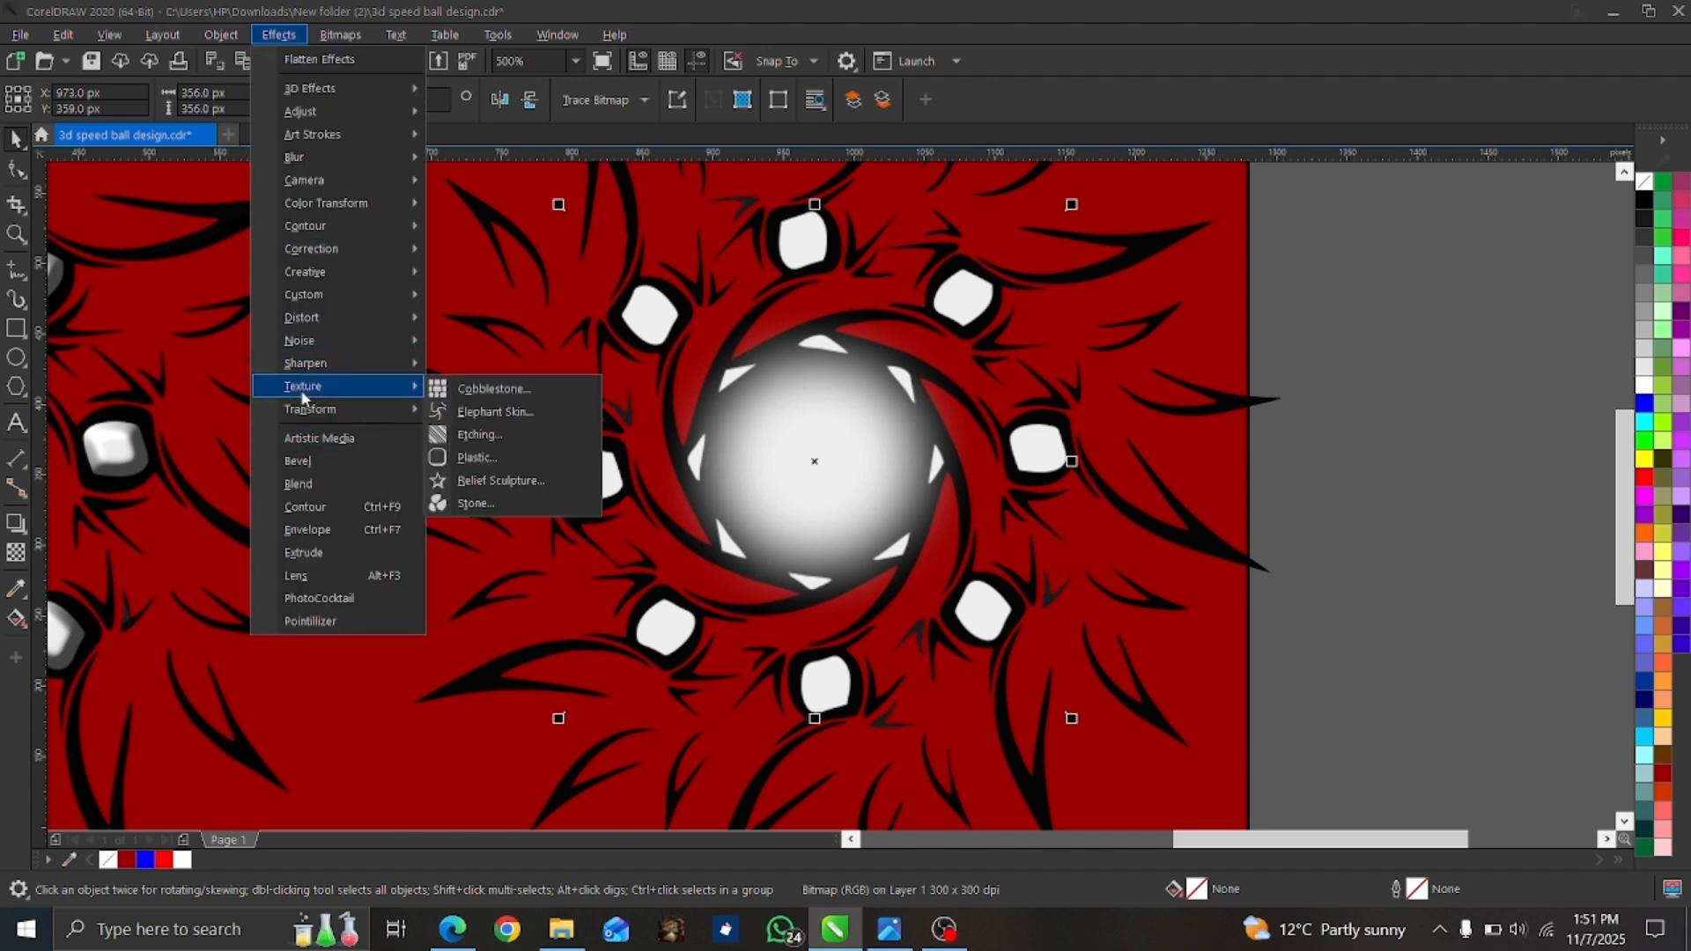
pyautogui.click(482, 458)
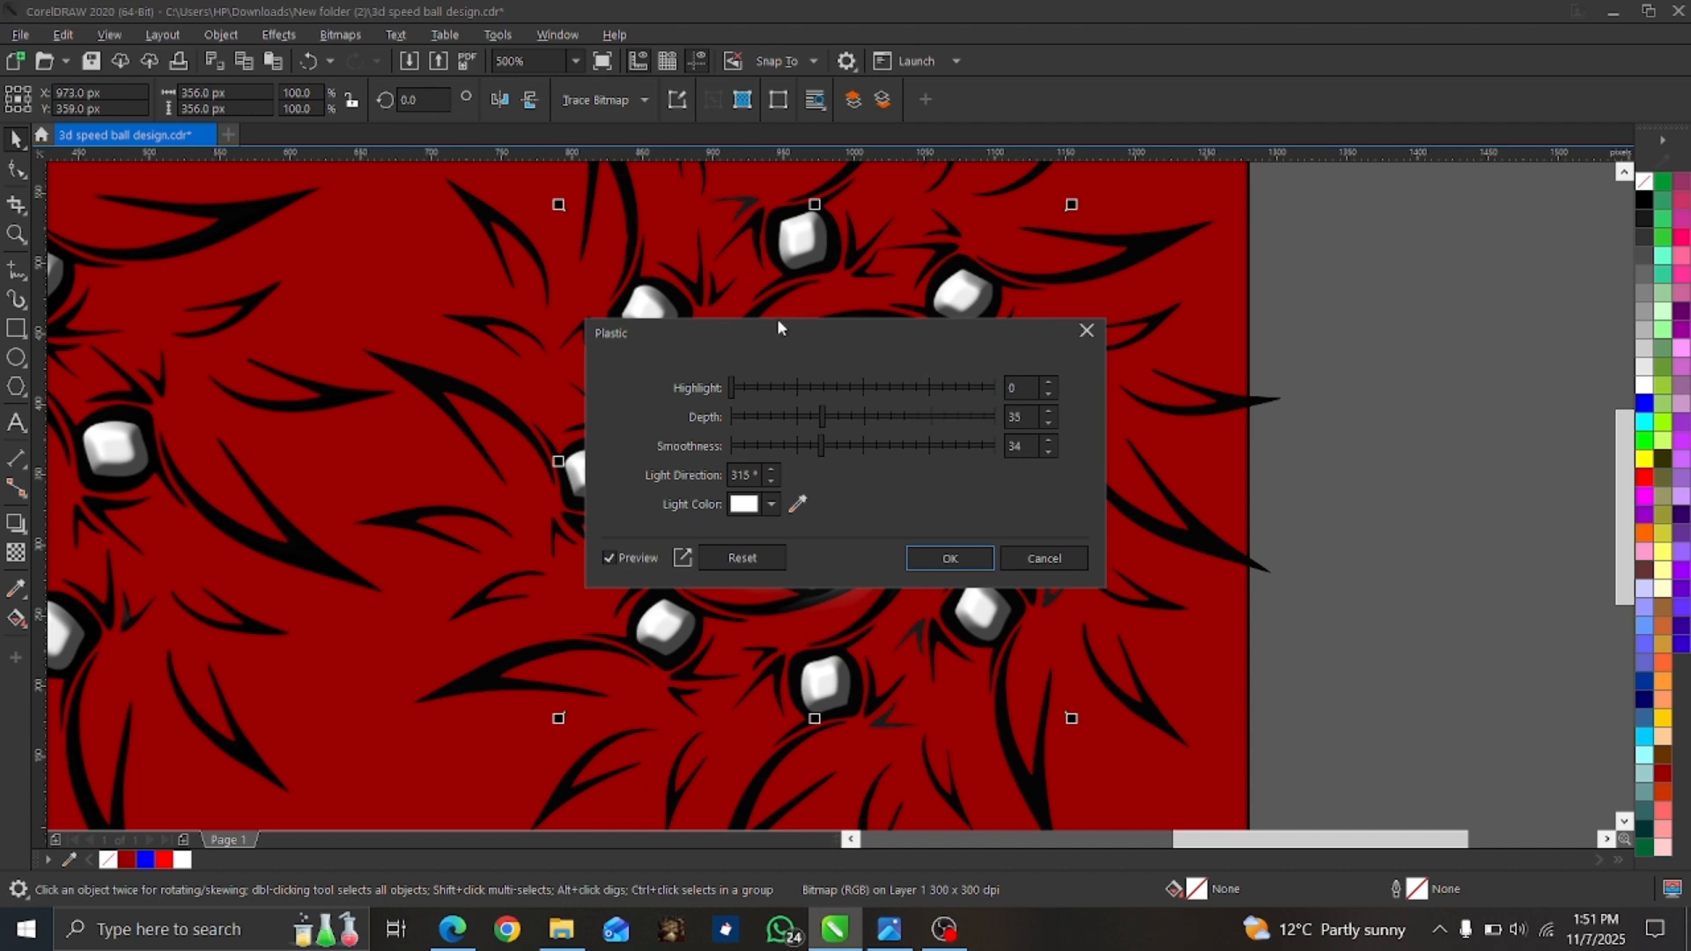
pyautogui.moveTo(852, 331); pyautogui.dragTo(1245, 357)
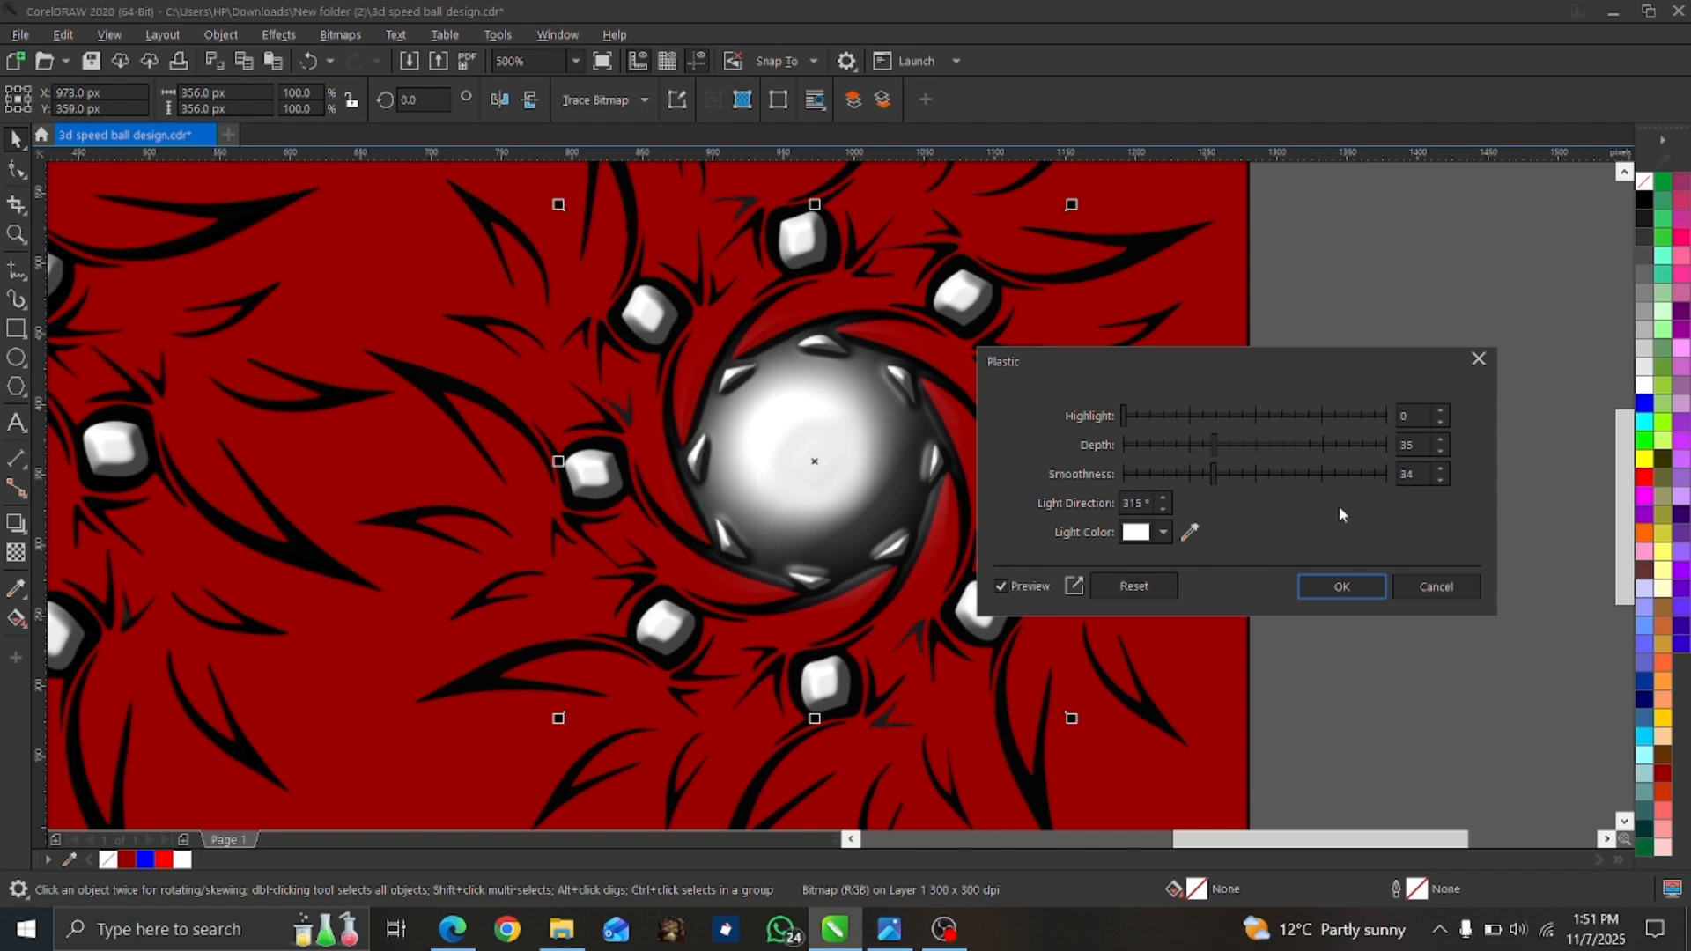
pyautogui.click(1333, 591)
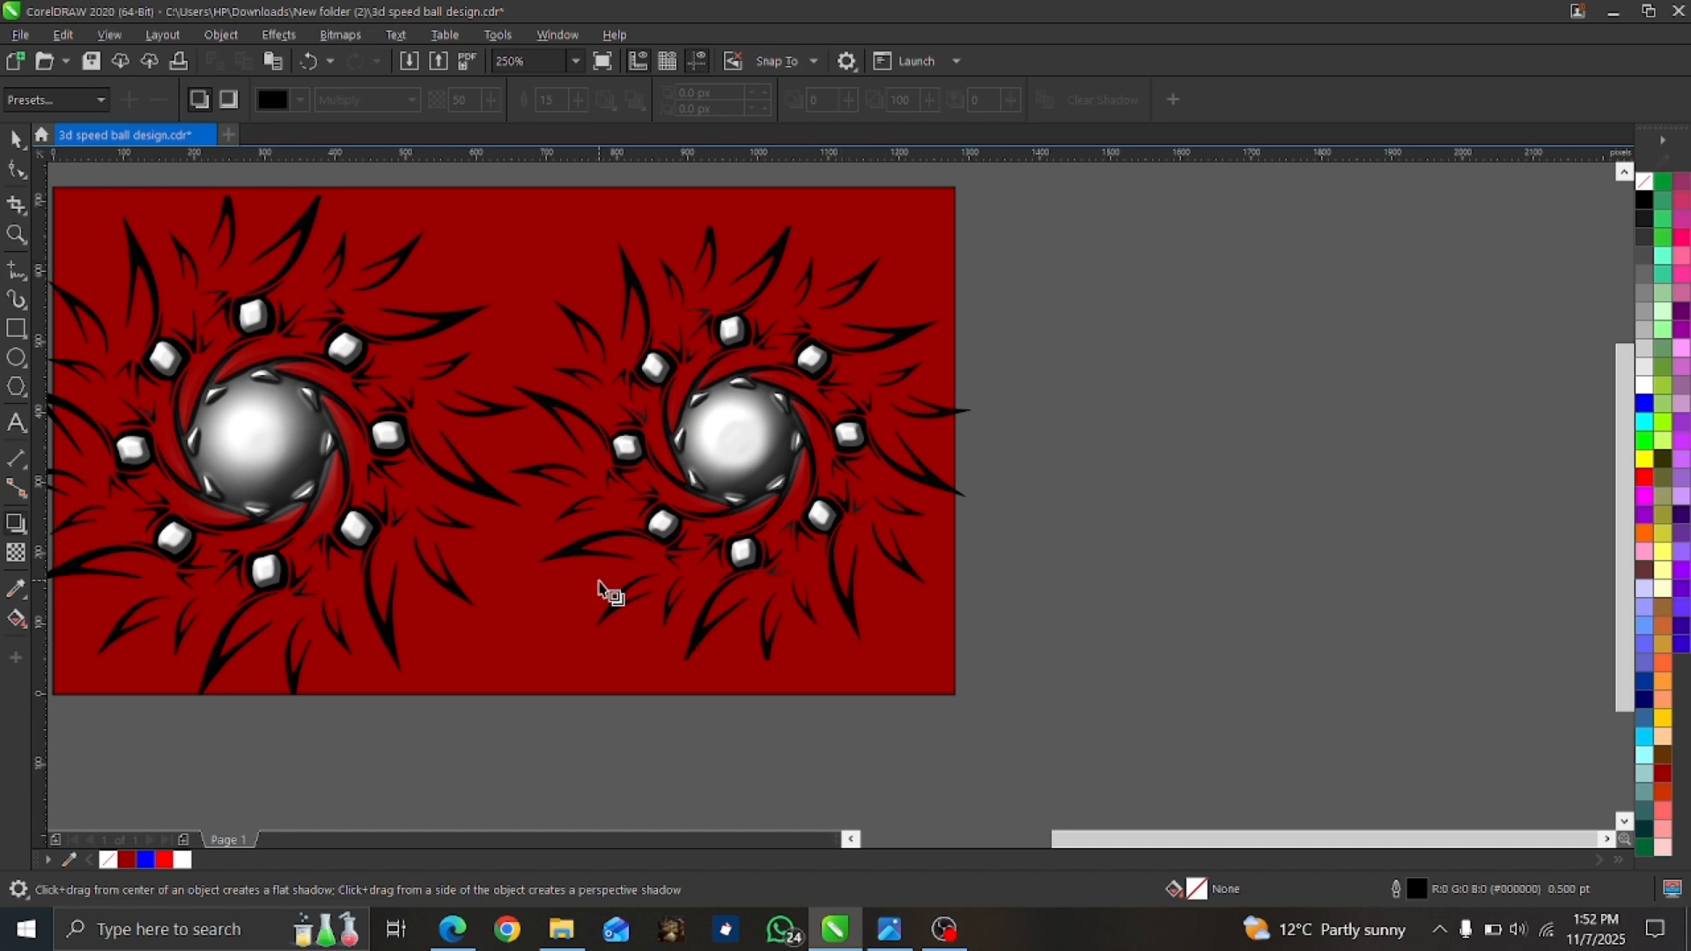
pyautogui.press('space')
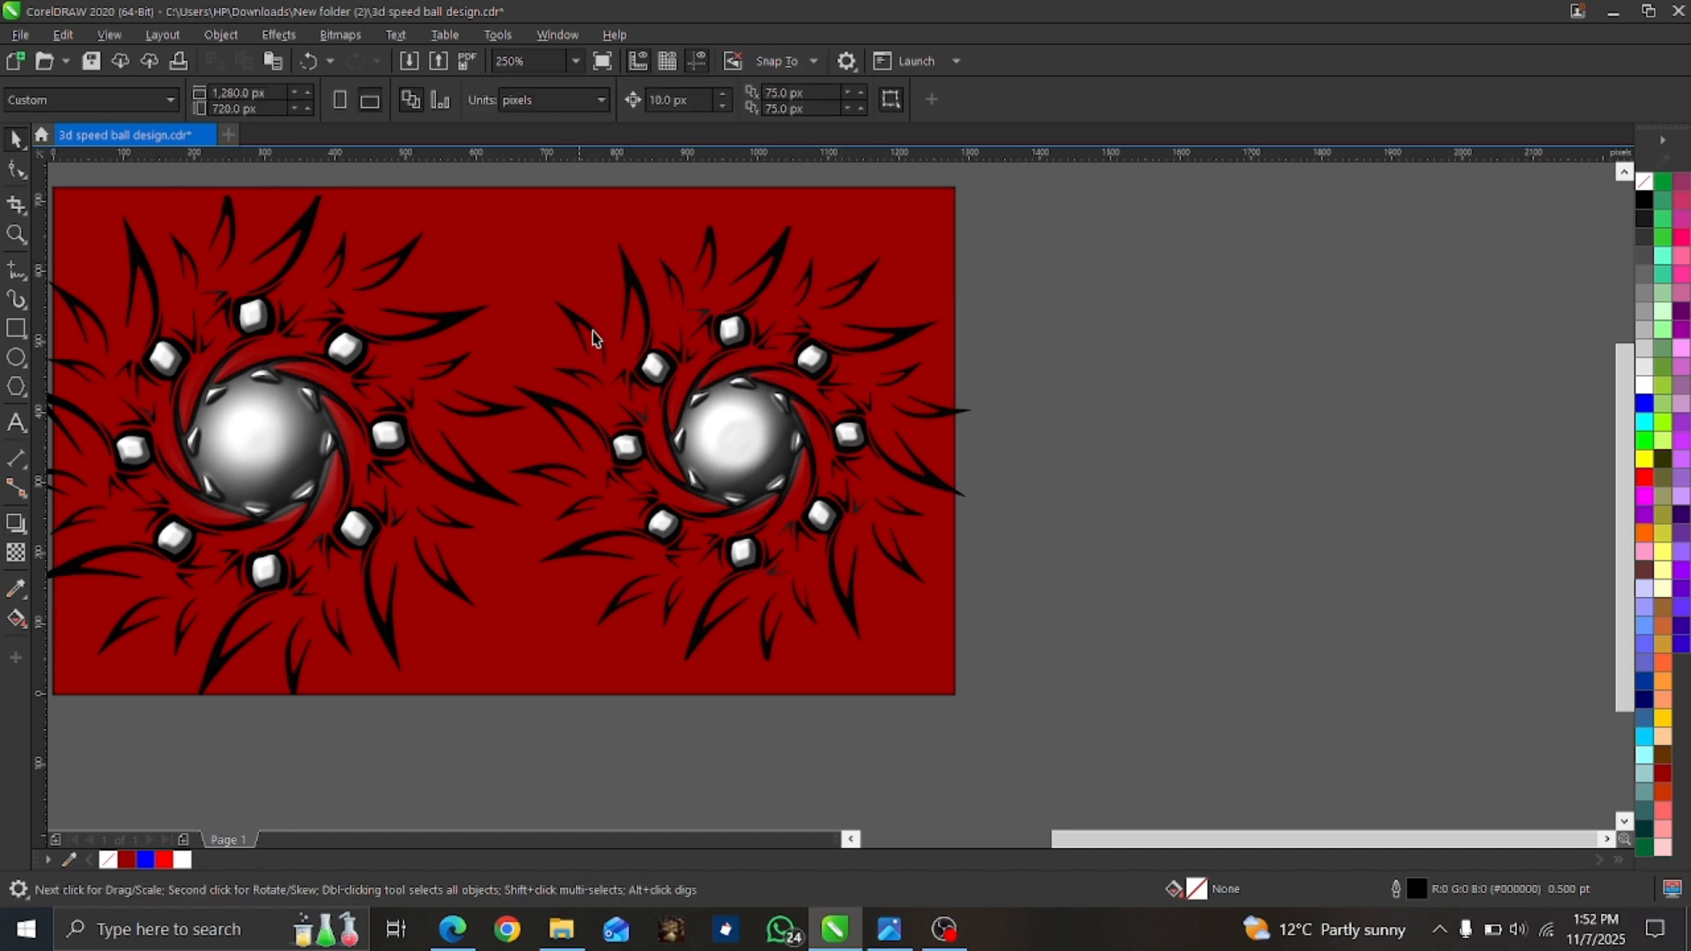